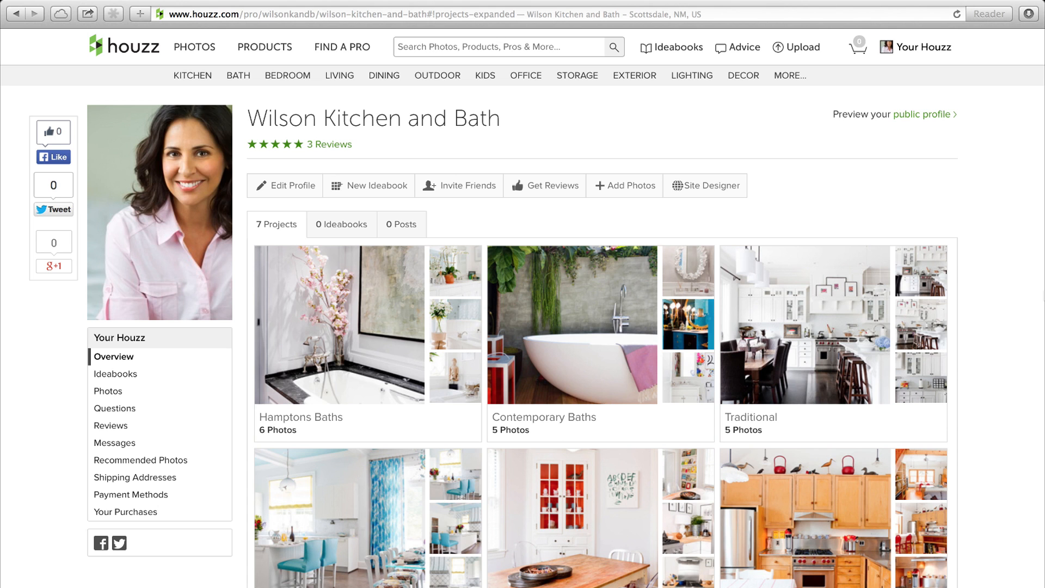
Step: Look over the Traditional project's photos and the customer reviews on the Wilson Kitchen and Bath profile
left_click(846, 299)
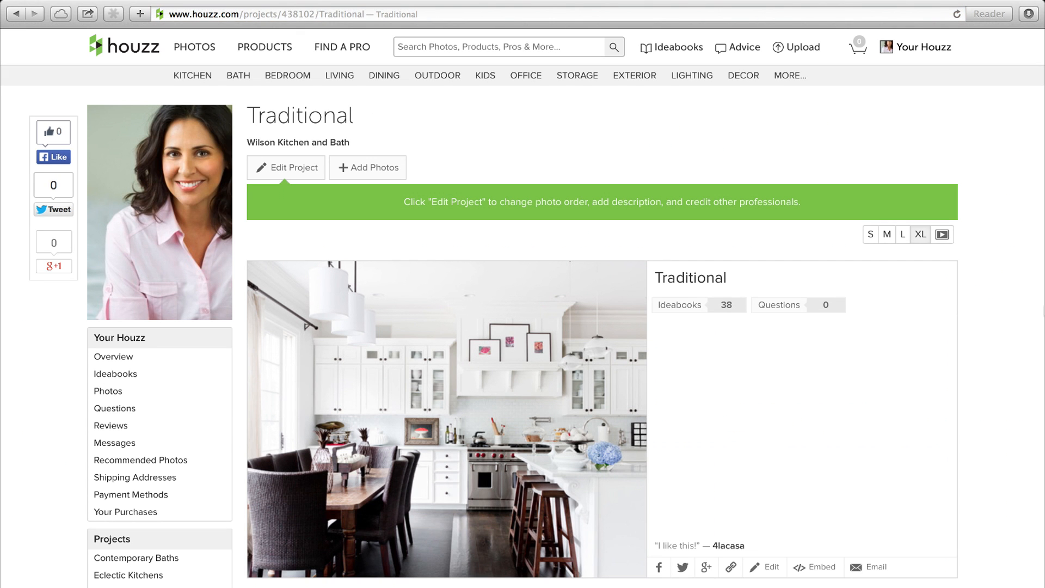
scroll(602, 326, "down", 10)
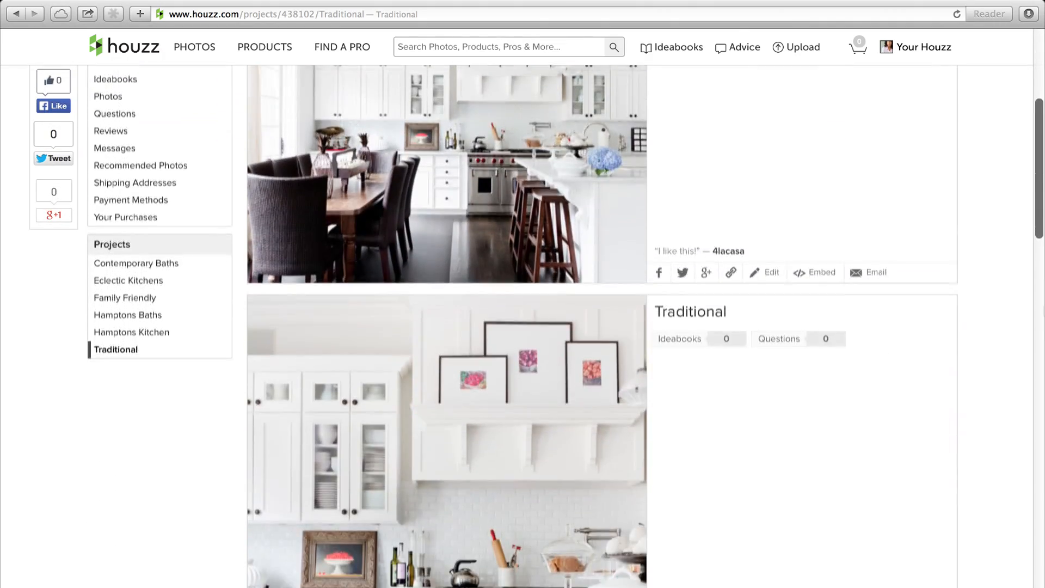
scroll(602, 326, "down", 5)
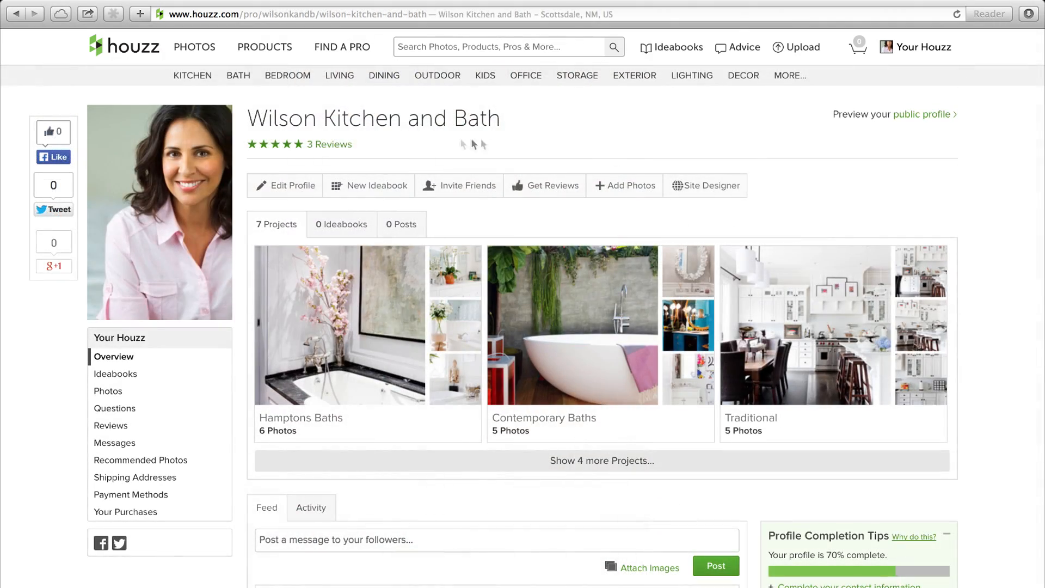
left_click(332, 145)
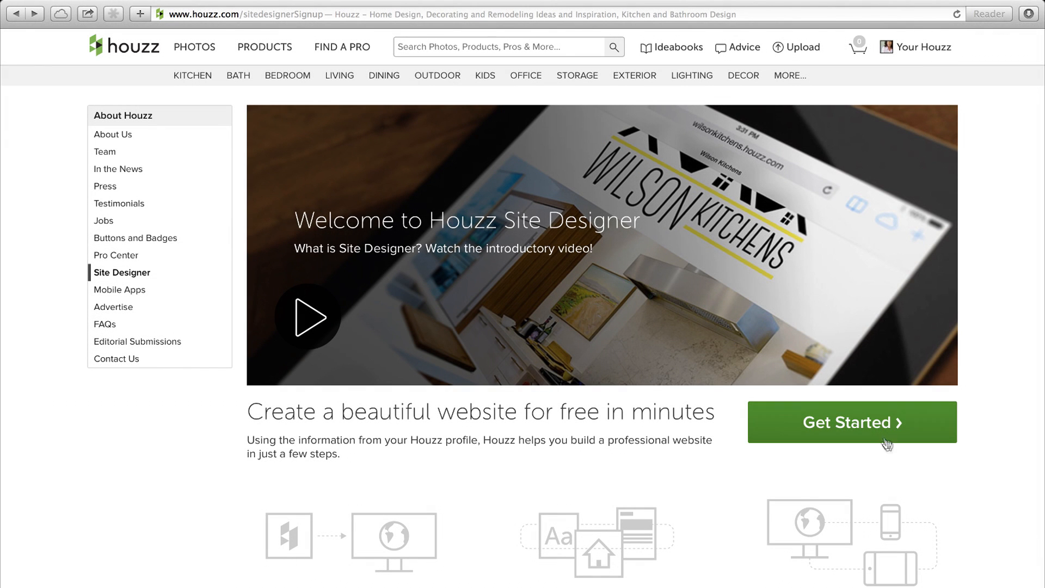
Step: Start a website in Site Designer, previewing the Granite and Seaglass themes before applying Birch
left_click(877, 424)
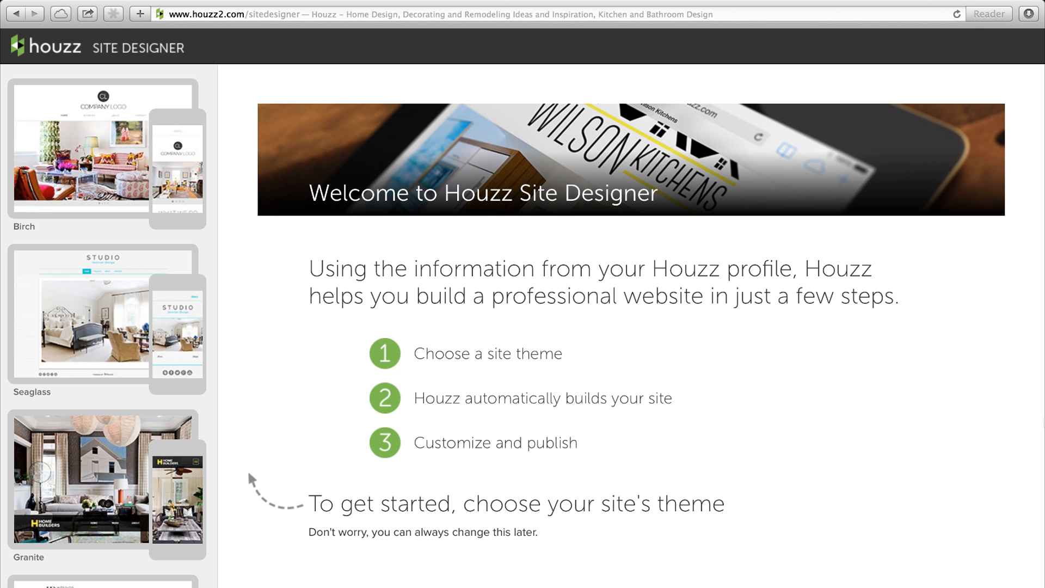
left_click(138, 486)
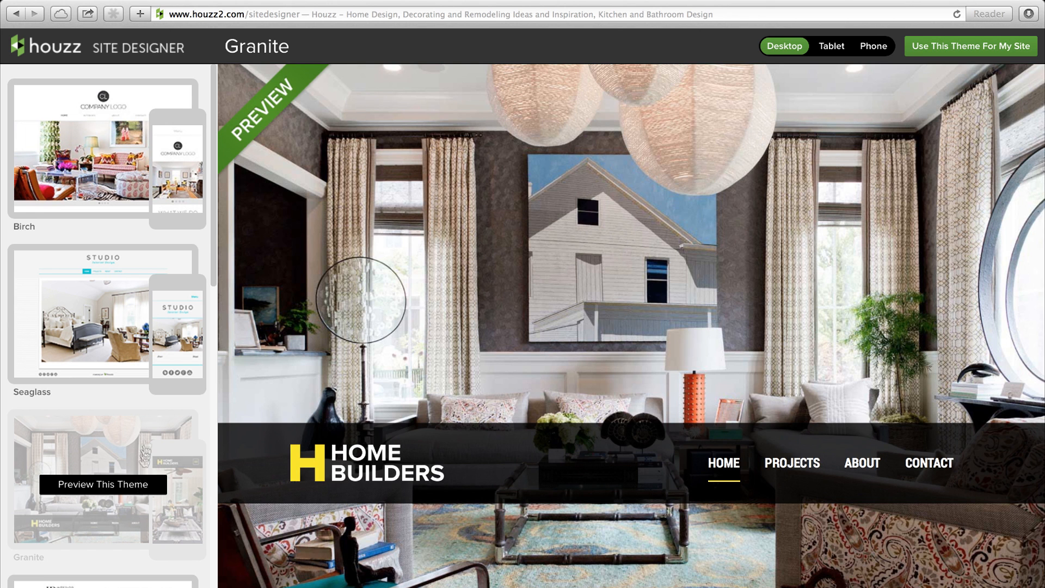
left_click(138, 321)
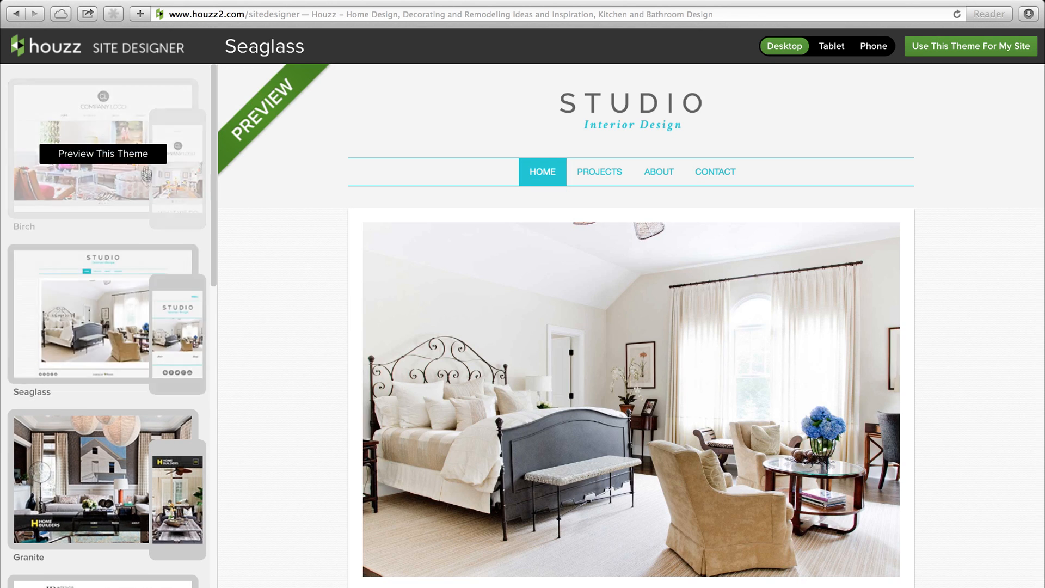
left_click(146, 157)
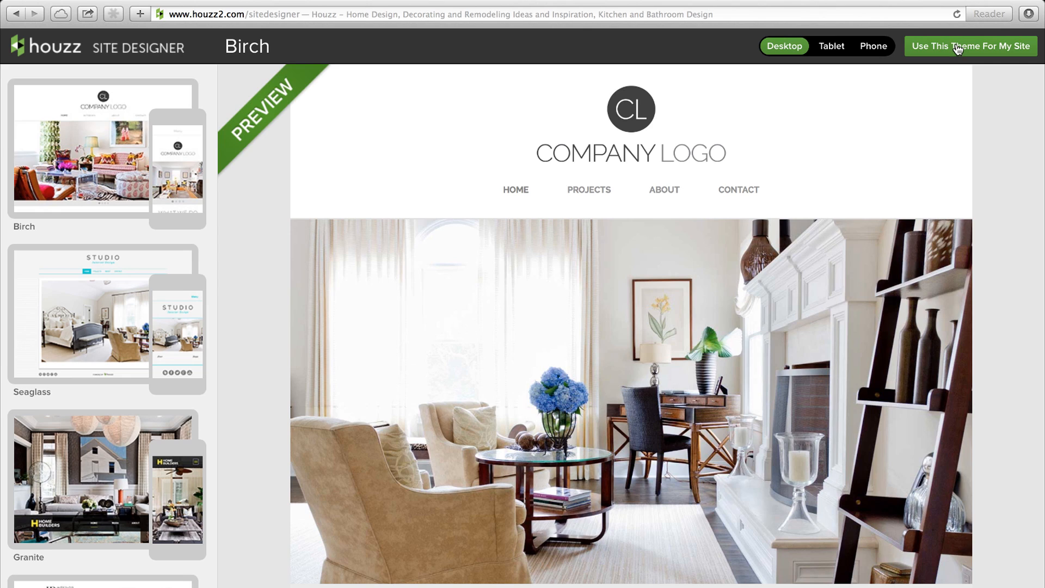
left_click(957, 47)
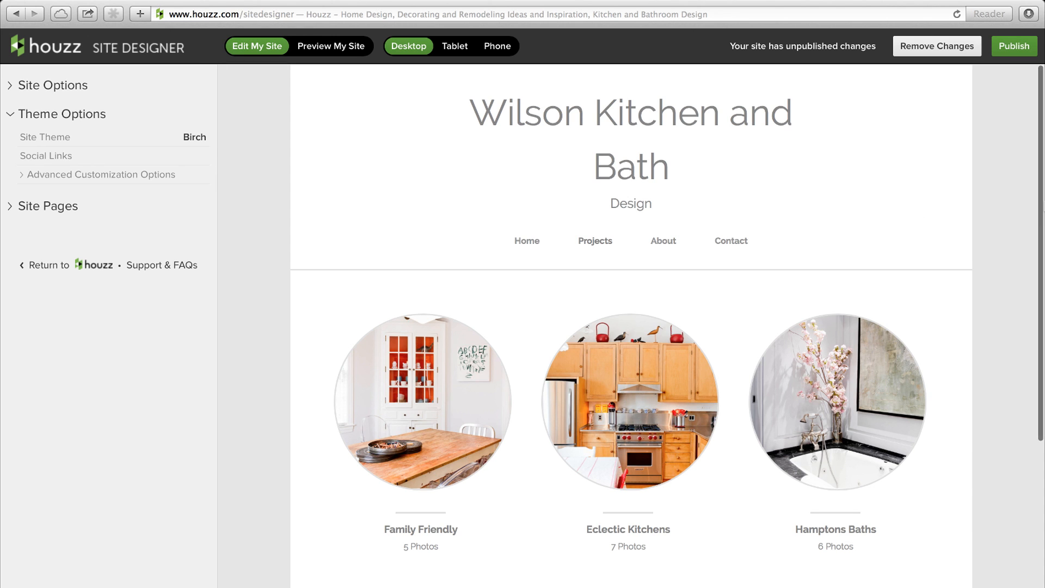
Step: Review the About and Contact pages of the generated site
left_click(675, 242)
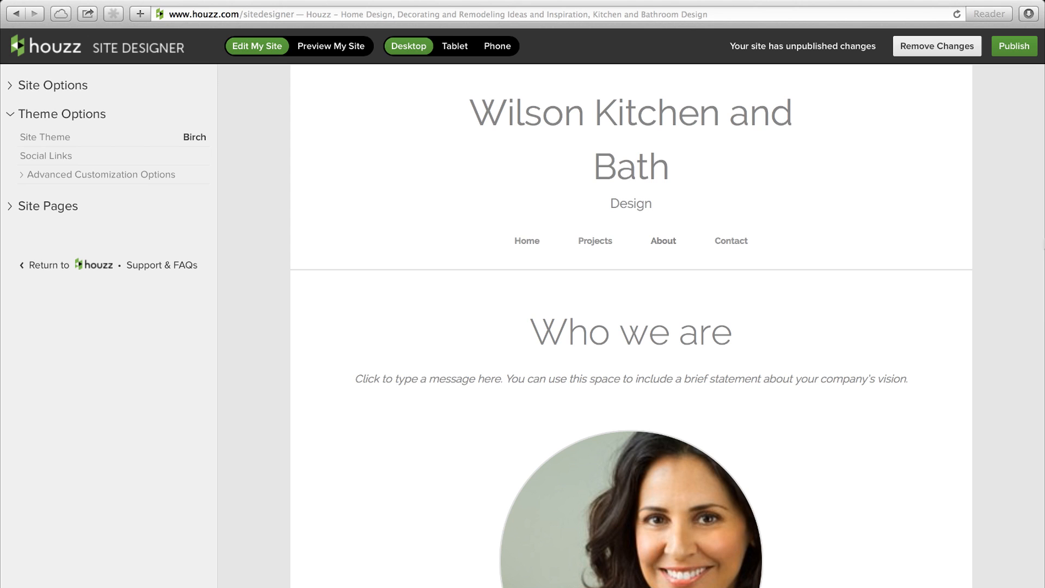
left_click(736, 242)
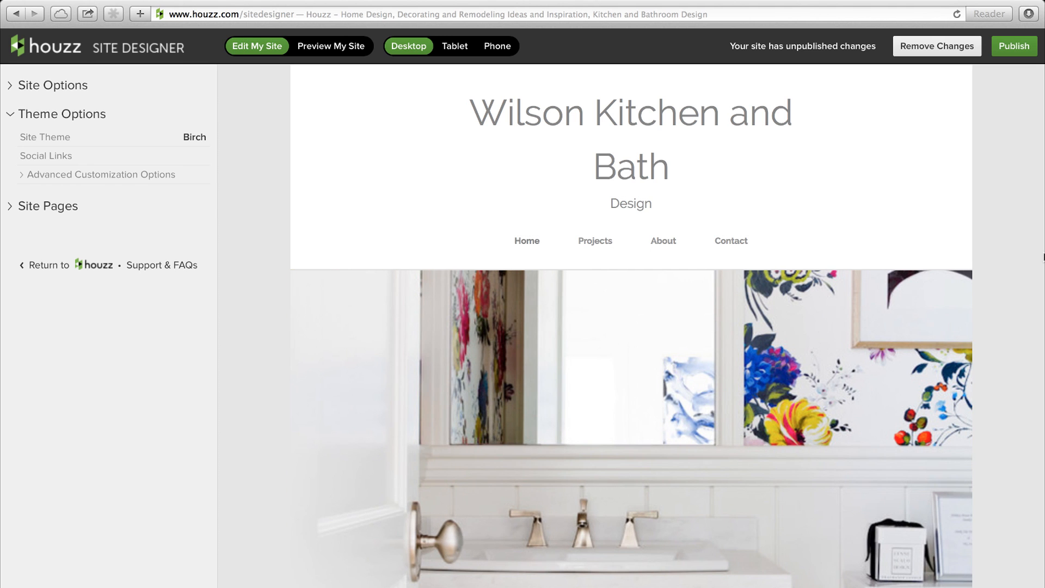
Step: Open the theme gallery and preview the Granite, Quartz and Hardscape themes, including Hardscape's sample home page content
left_click(197, 138)
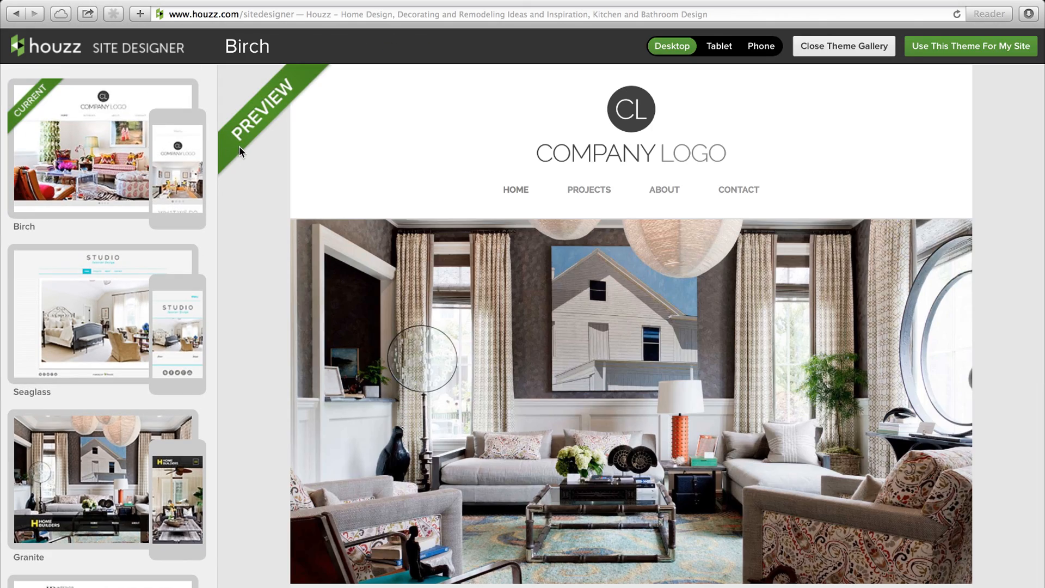
left_click(97, 483)
scroll(96, 493, "down", 7)
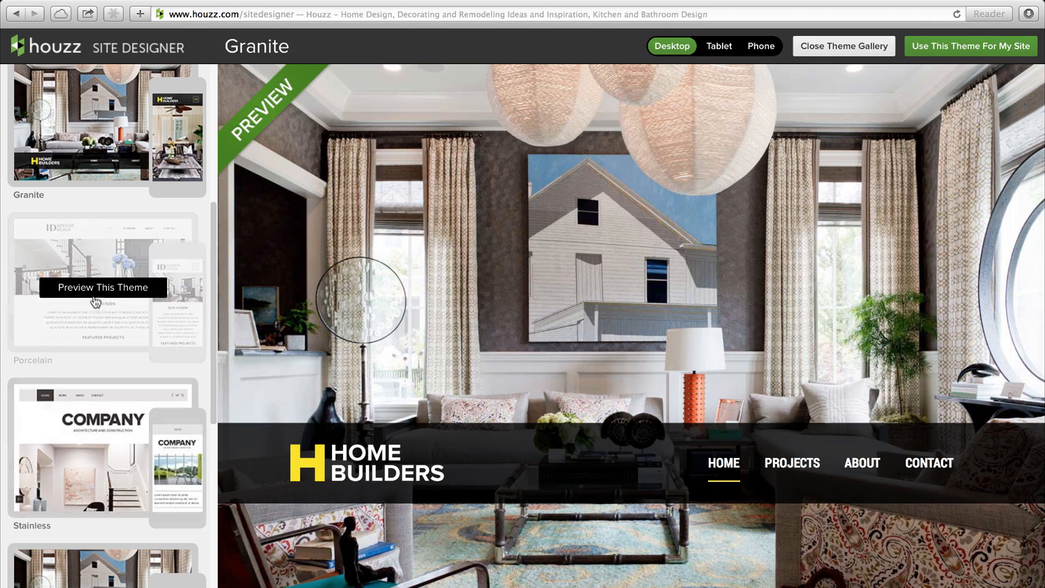
scroll(99, 456, "down", 3)
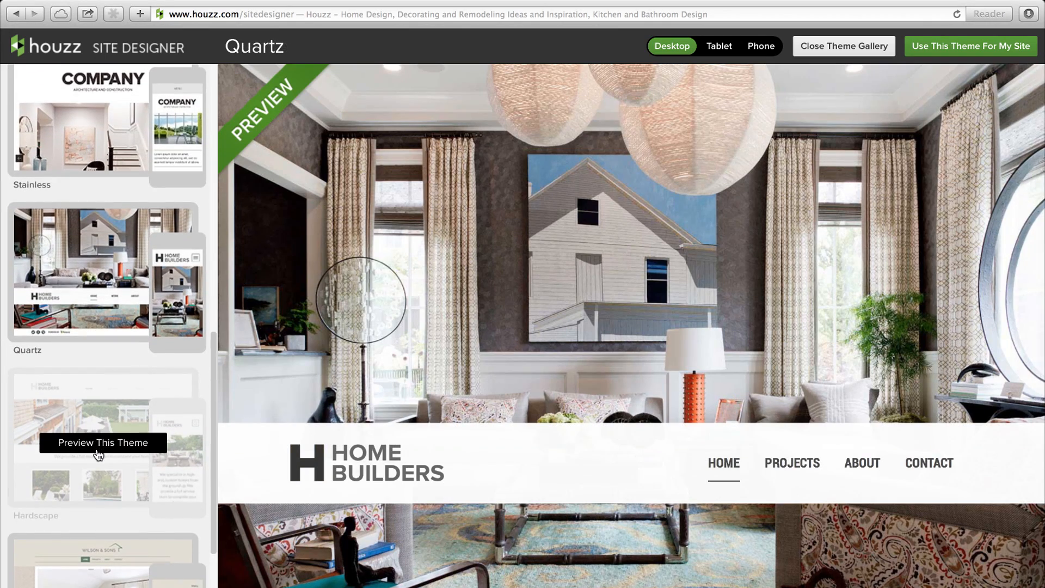
left_click(98, 443)
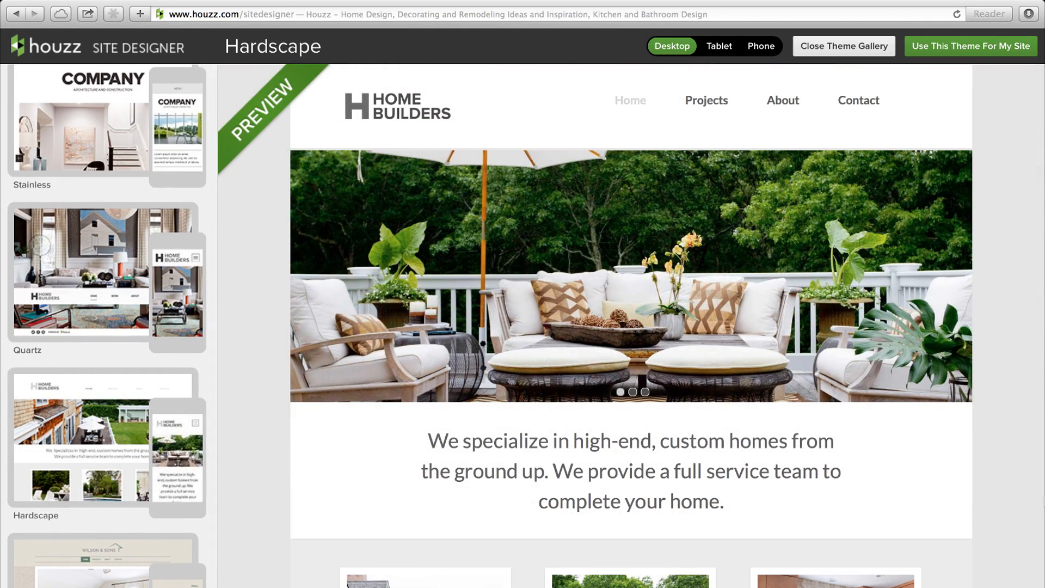
scroll(631, 327, "down", 7)
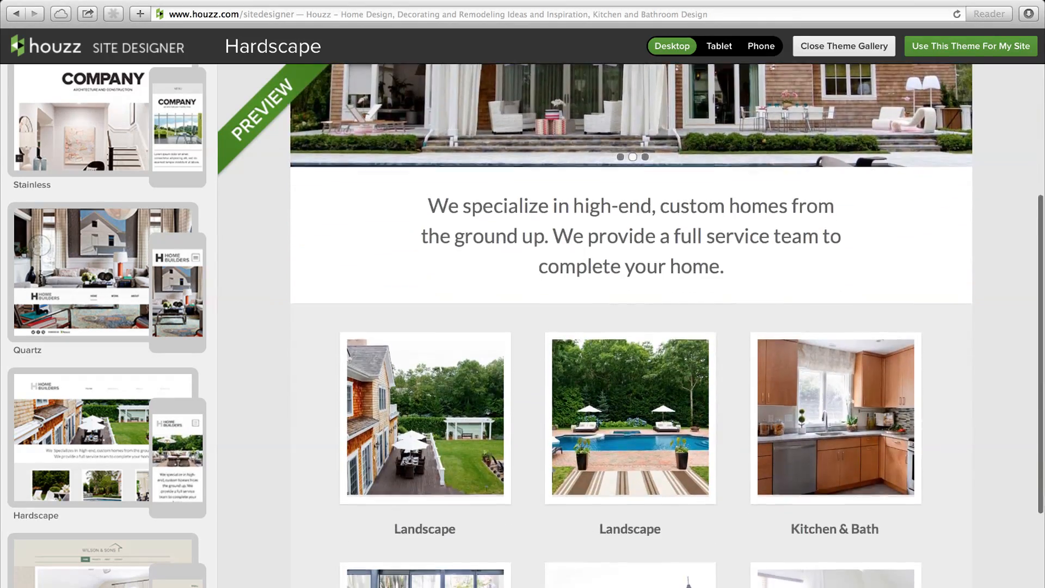
scroll(632, 327, "down", 2)
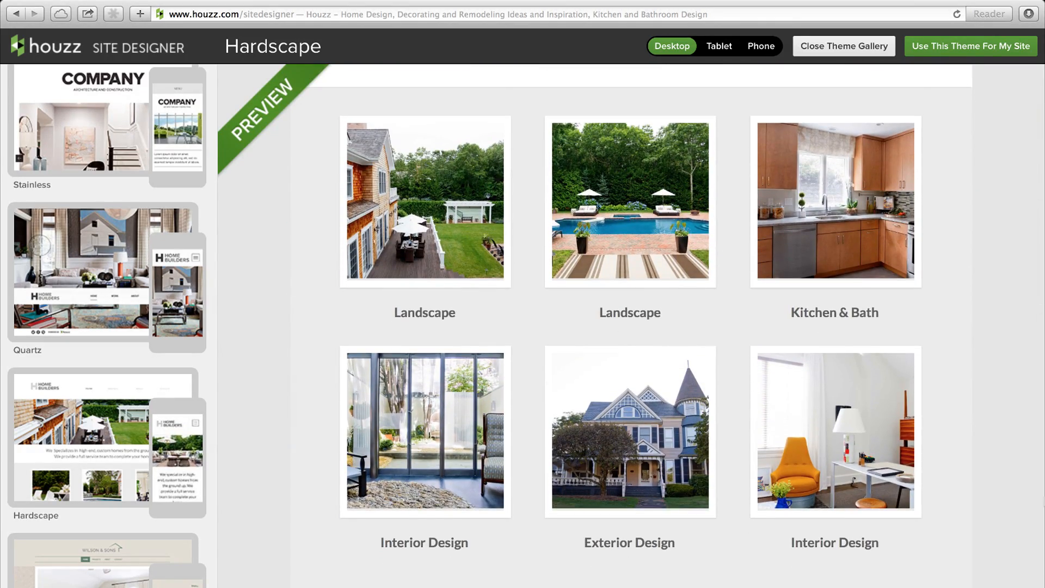
scroll(109, 327, "up", 1)
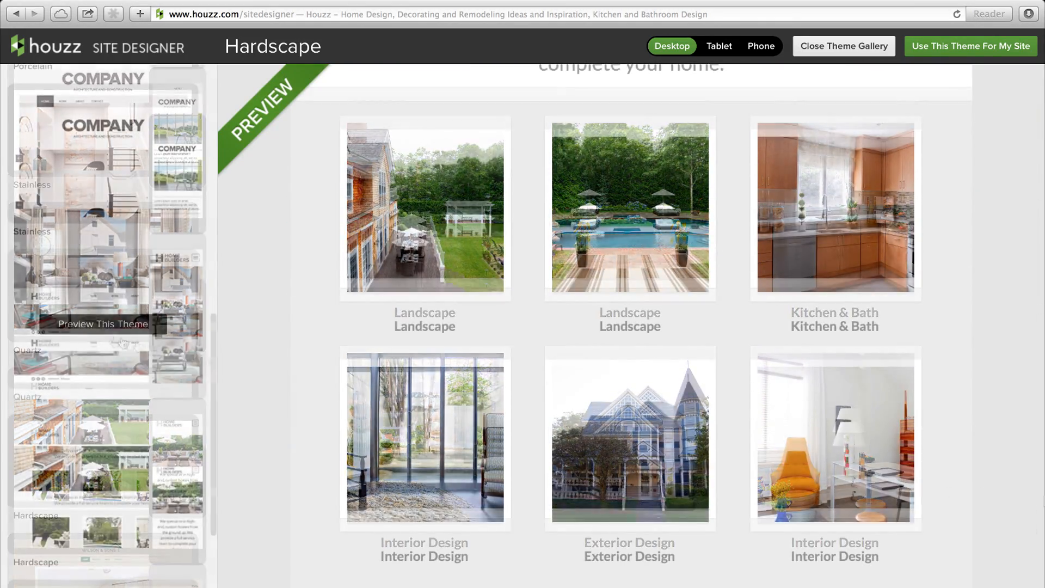
Step: Preview the Stainless and Porcelain themes and apply Porcelain to the site
left_click(111, 333)
left_click(105, 162)
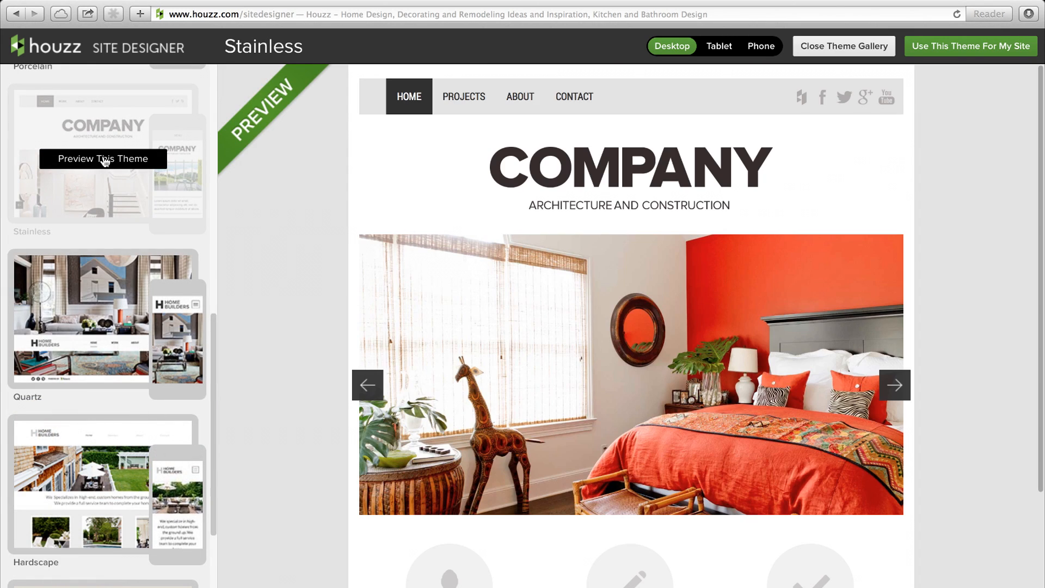
scroll(105, 163, "up", 3)
left_click(104, 165)
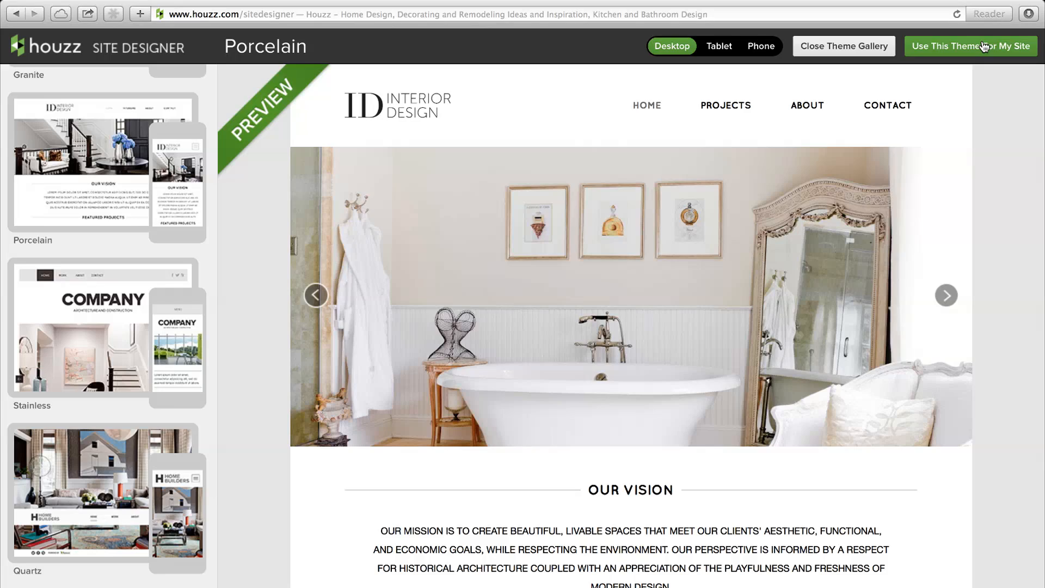
left_click(985, 46)
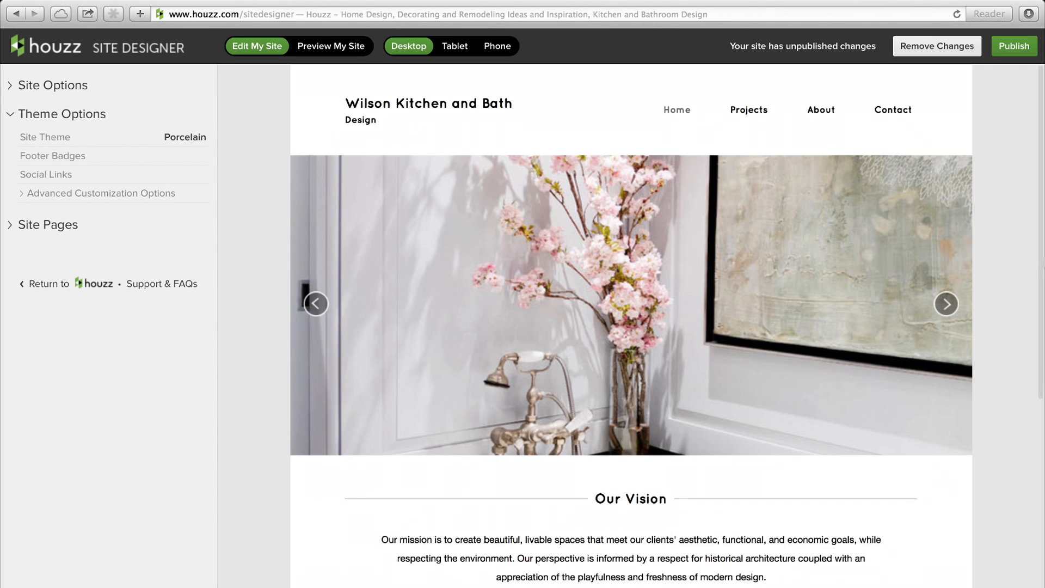
Step: Replace the header's text title with the uploaded image Wilson Kitchens logo.png and accept the edit
mouse_move(343, 107)
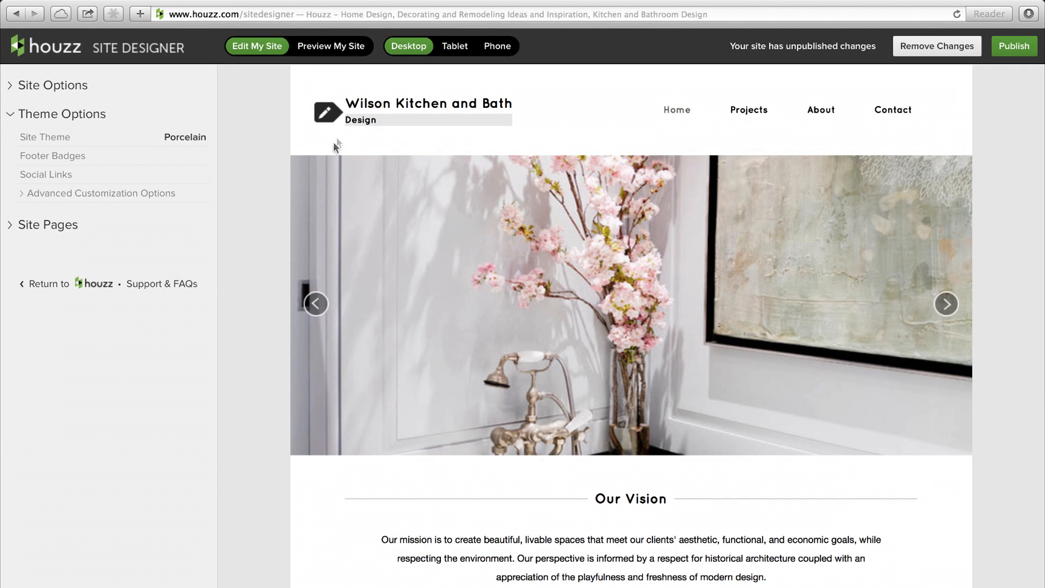
mouse_move(315, 184)
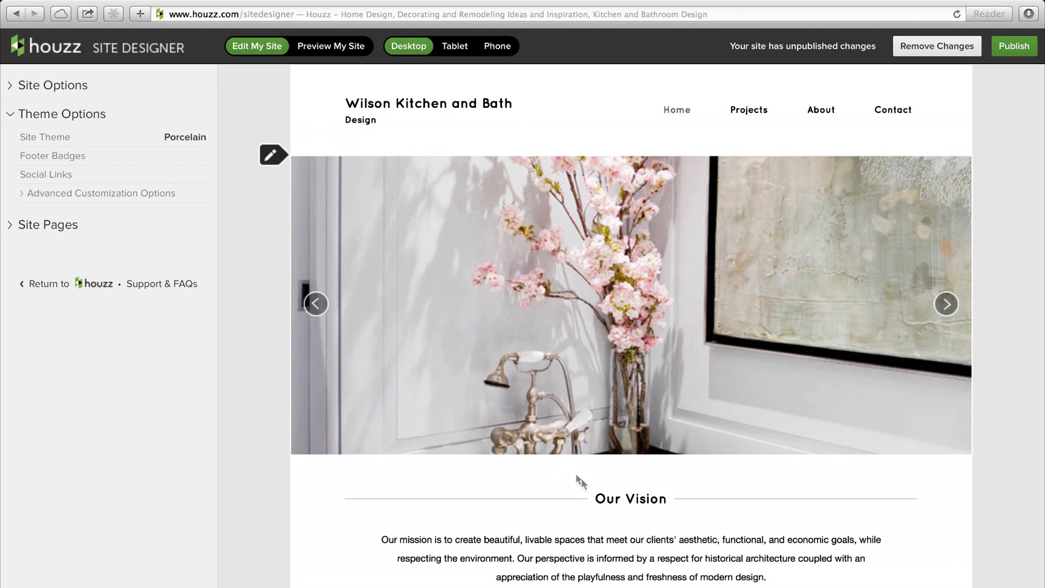
mouse_move(599, 495)
mouse_move(386, 542)
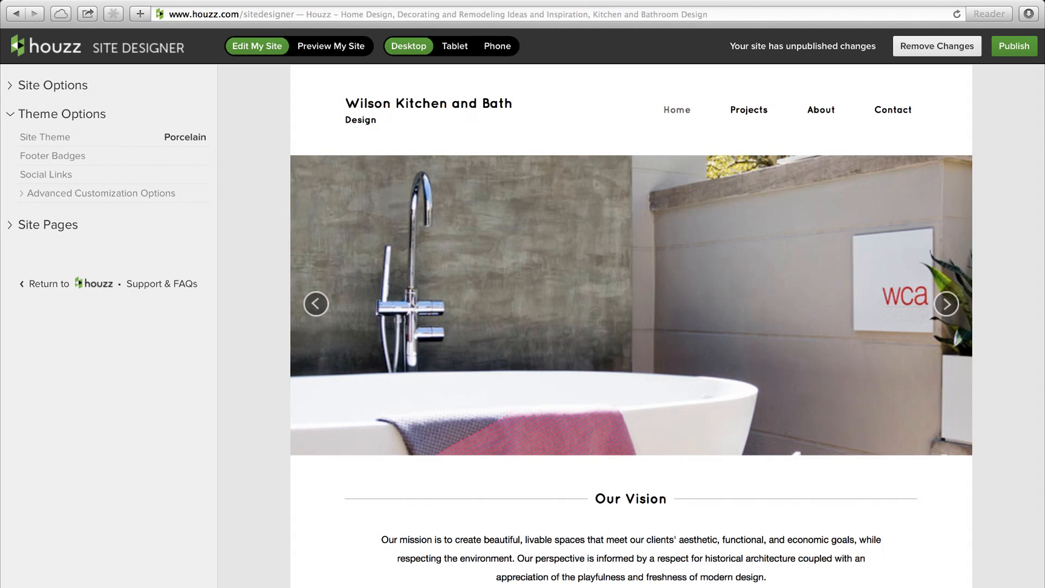
mouse_move(353, 124)
left_click(329, 93)
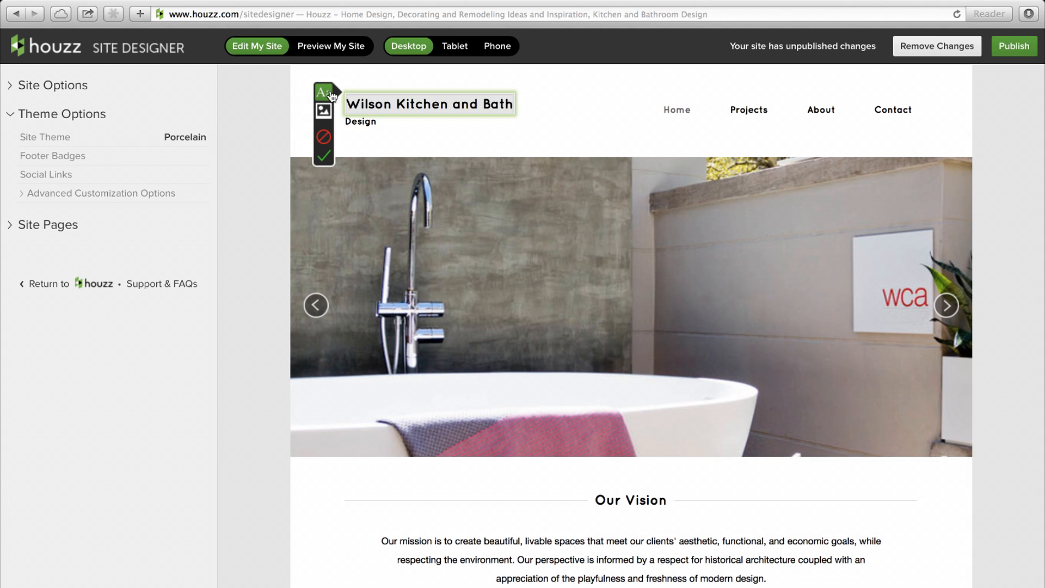
left_click(323, 112)
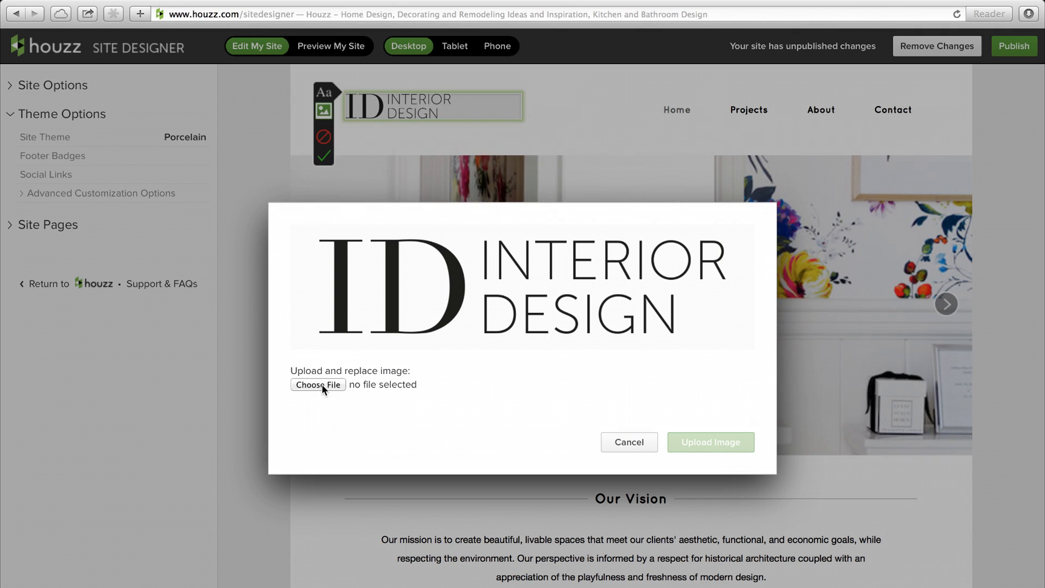
left_click(321, 384)
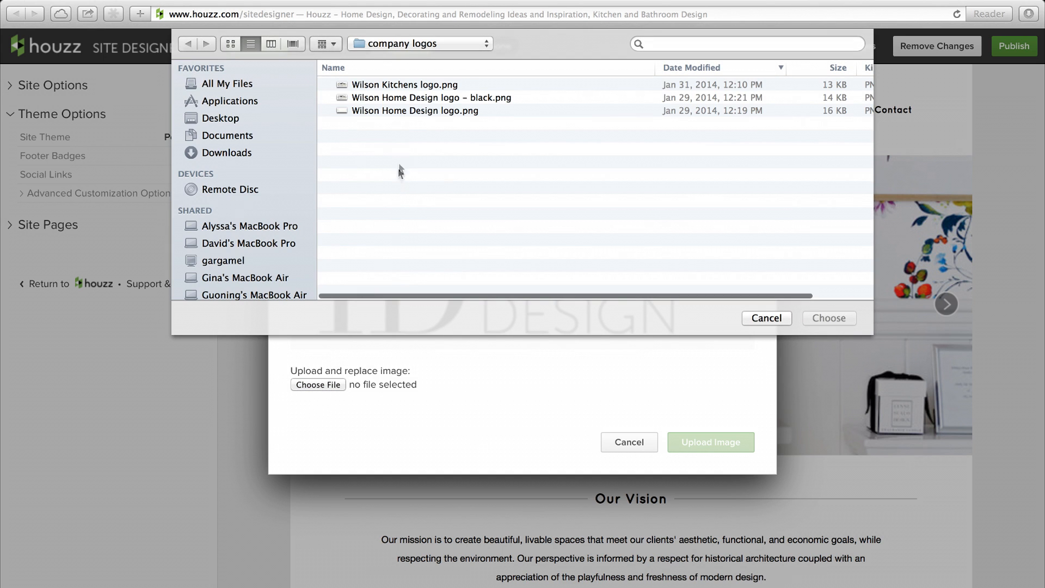
left_click(404, 85)
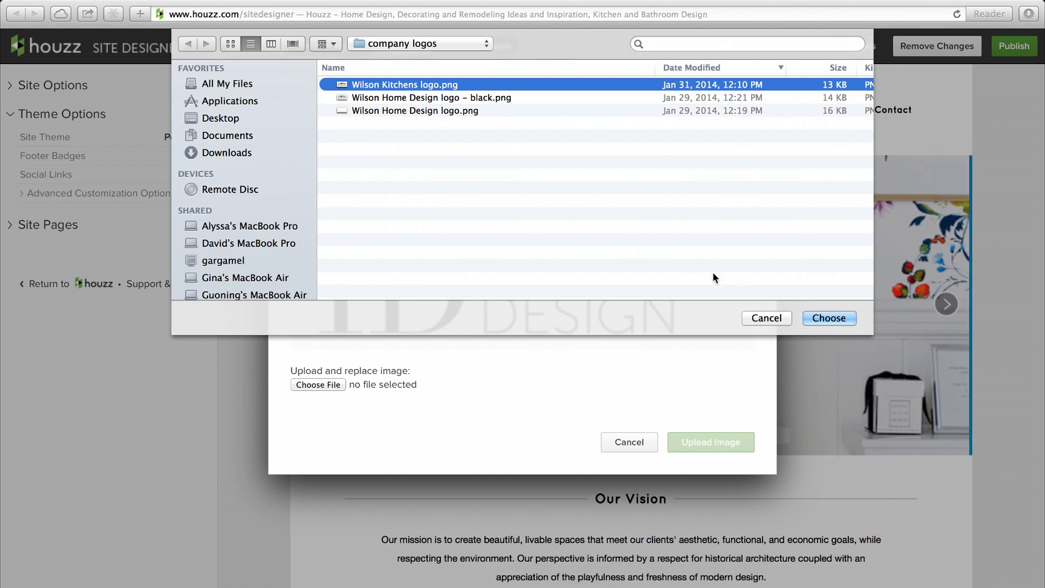
left_click(818, 316)
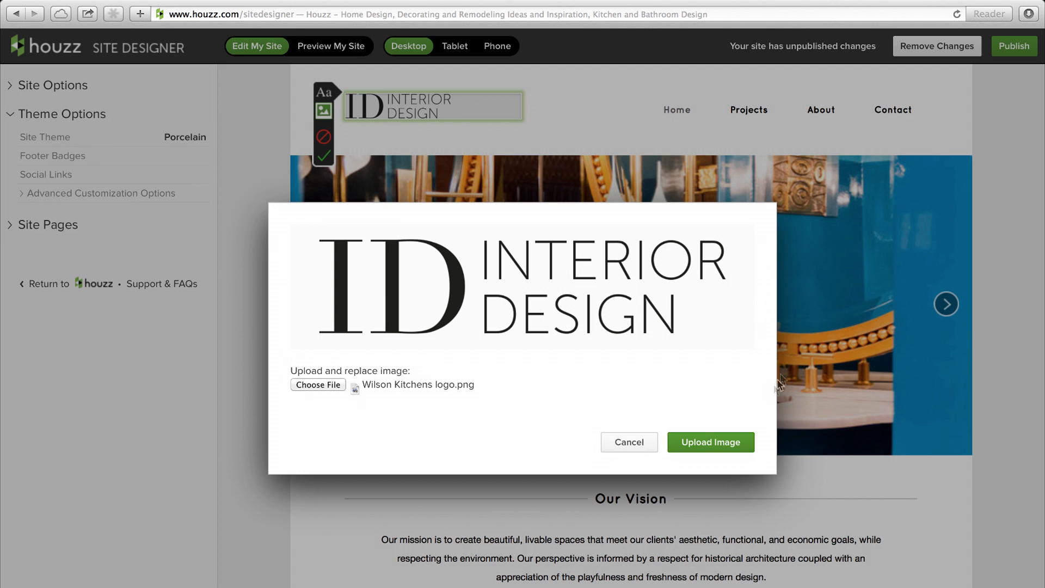
left_click(740, 446)
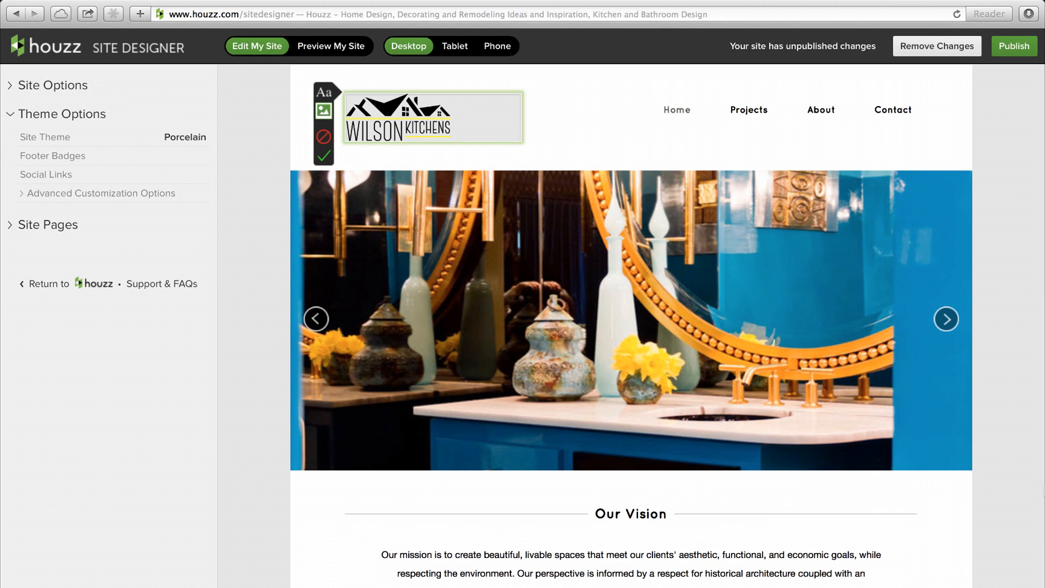
left_click(324, 158)
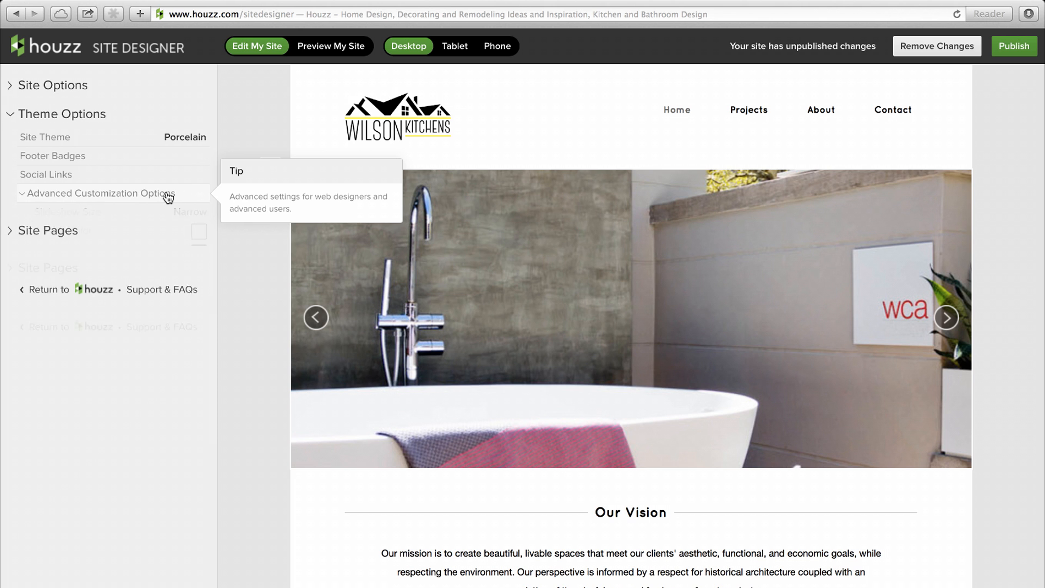
Step: Set the theme color to light blue #81B5E6 in the advanced customization options
left_click(166, 197)
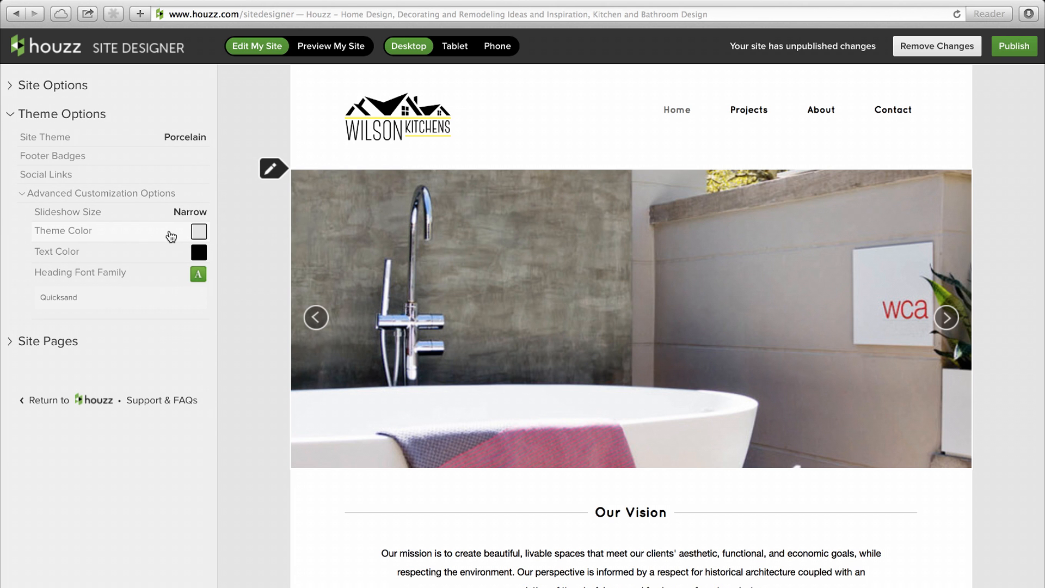
left_click(170, 236)
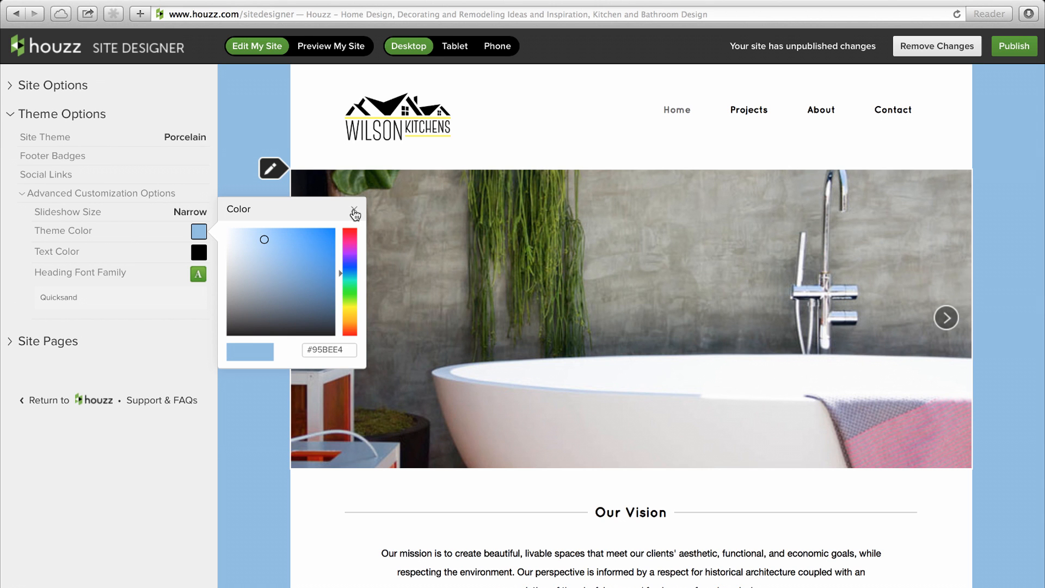
left_click(274, 240)
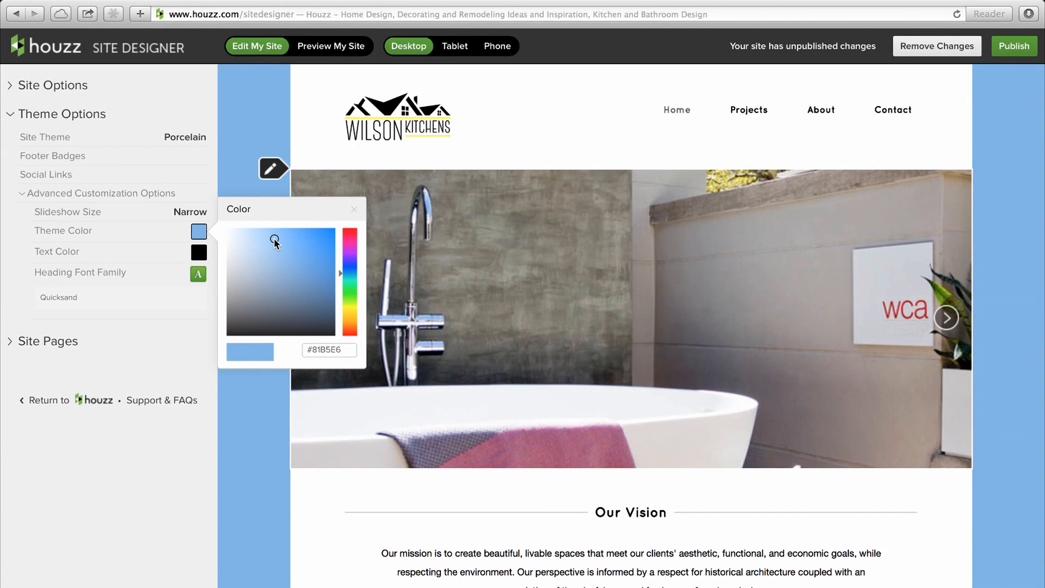
left_click(355, 211)
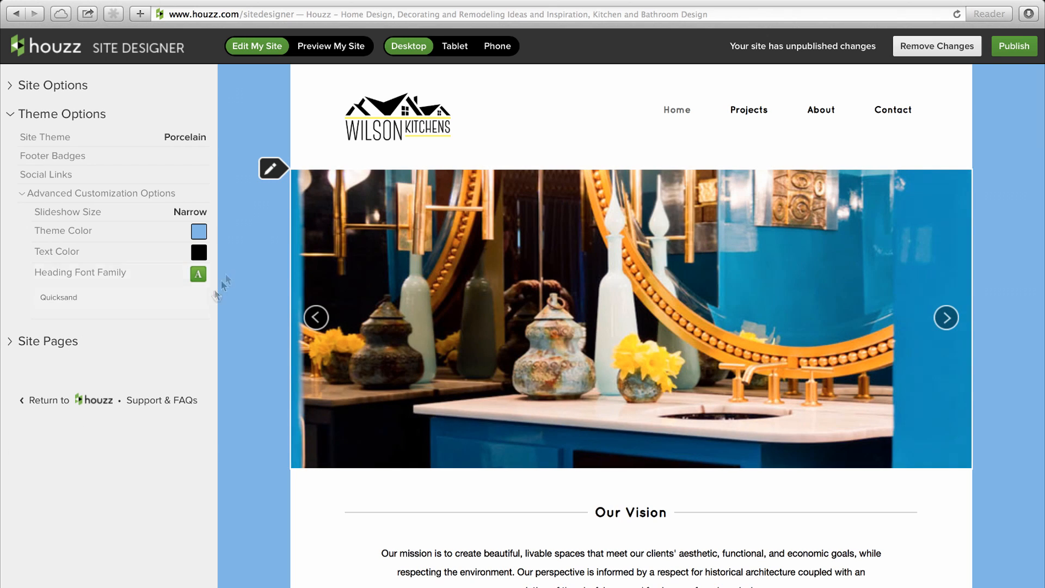
Step: Edit the homepage slideshow photos and add the first and last photos from the Eclectic Kitchens project
left_click(270, 169)
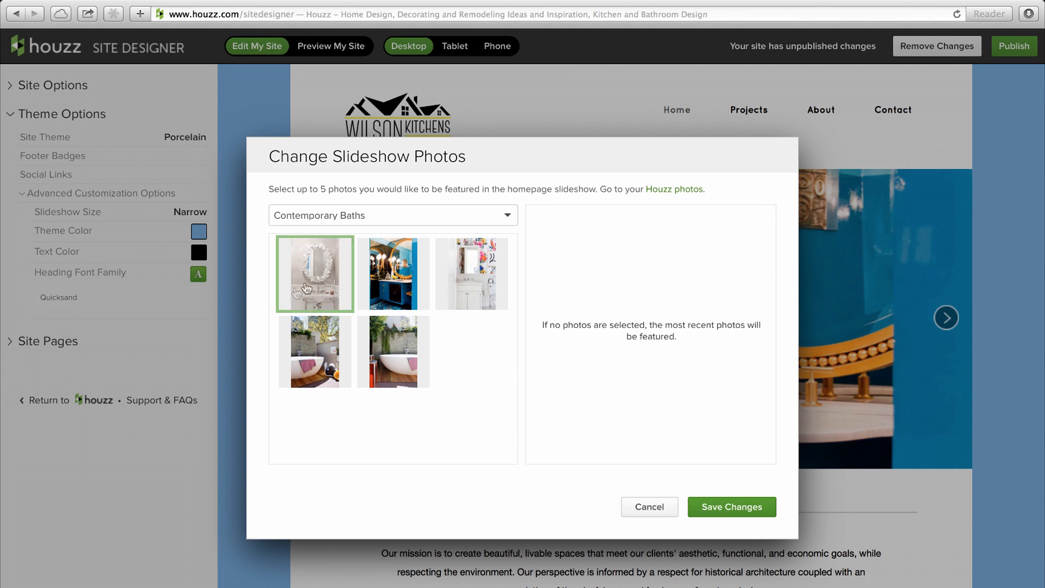
left_click(507, 215)
left_click(444, 228)
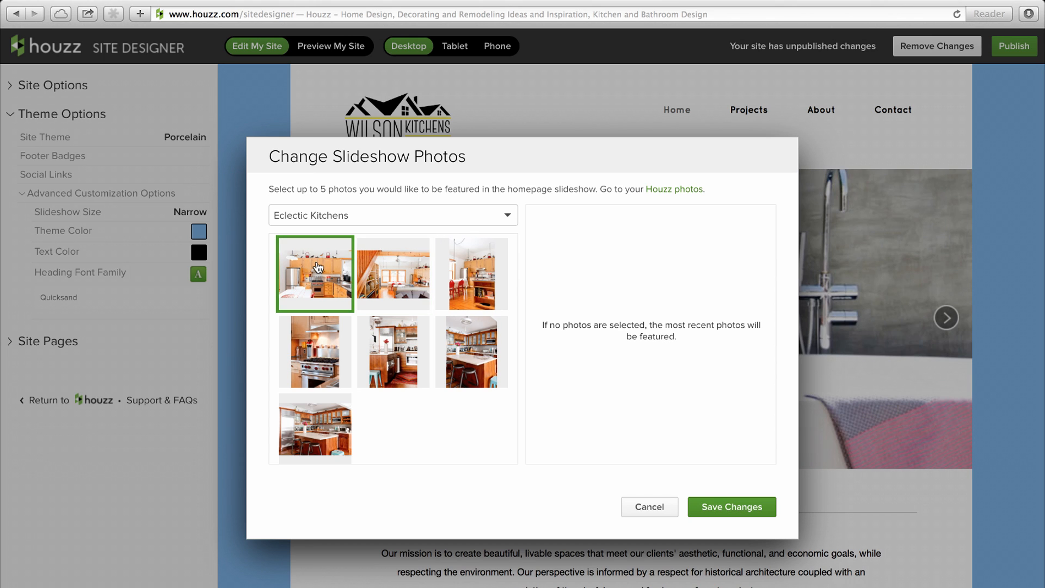
left_click(318, 267)
left_click(308, 428)
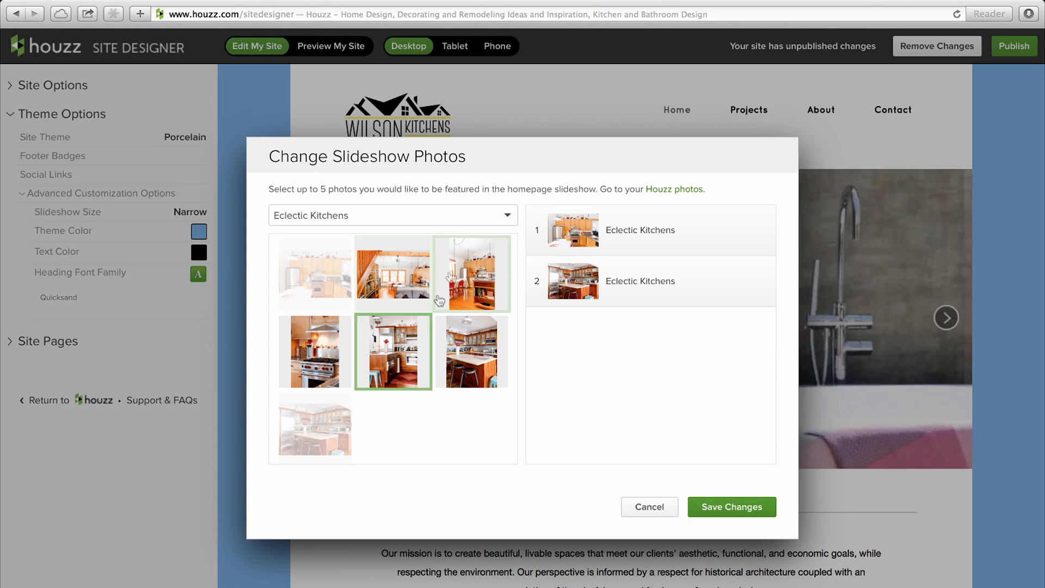
Step: Add the first Hamptons Kitchen photo and the first and fourth Traditional photos to the slideshow selection
left_click(507, 215)
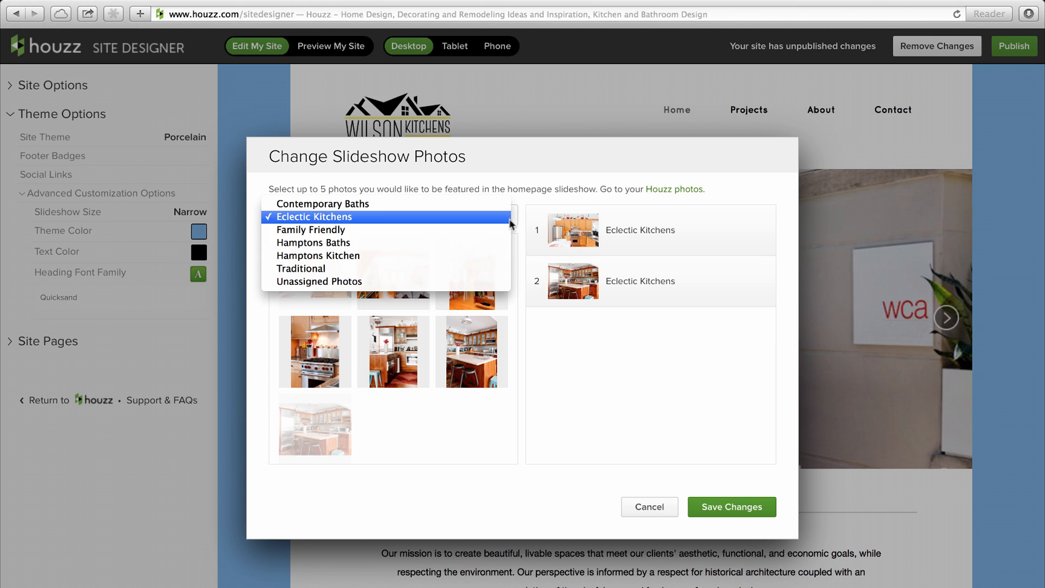
left_click(484, 255)
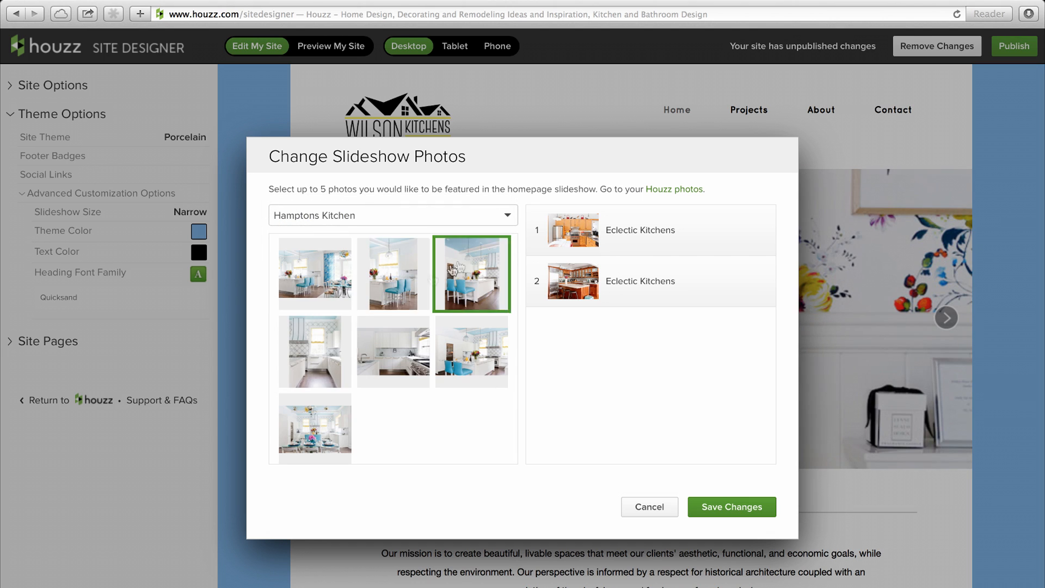
left_click(314, 271)
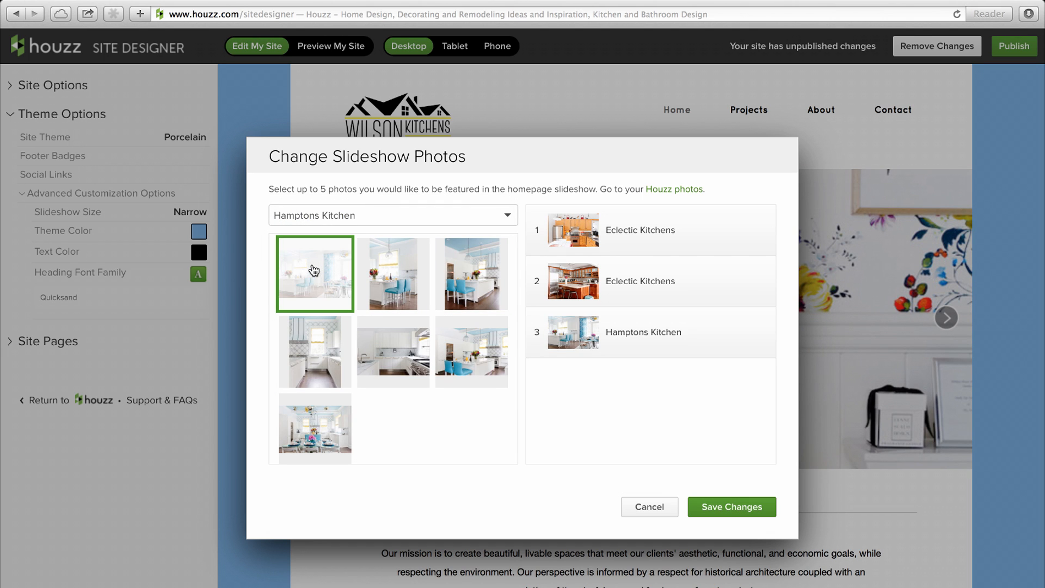
left_click(360, 217)
left_click(362, 228)
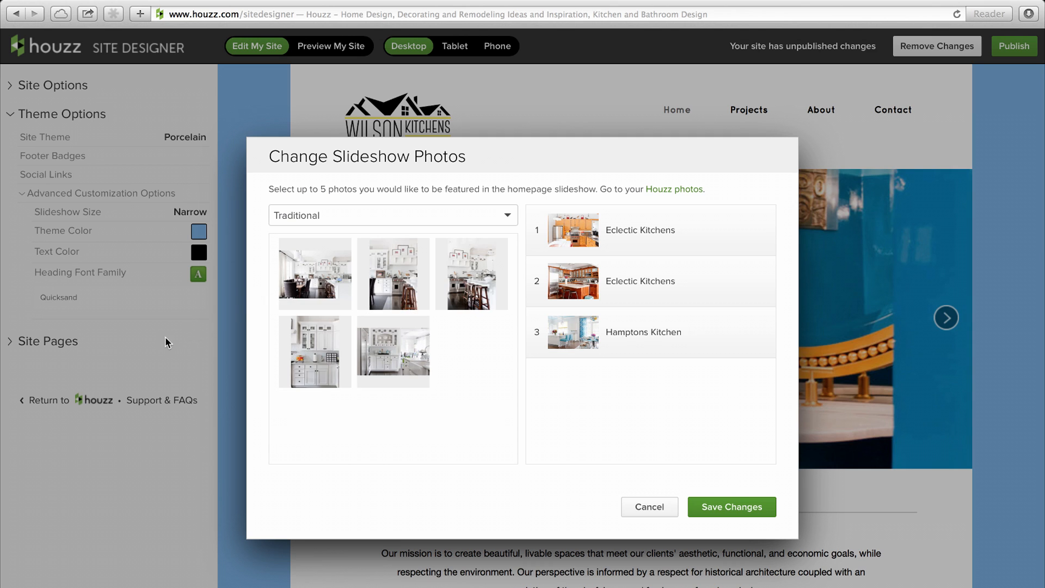
left_click(302, 290)
left_click(306, 367)
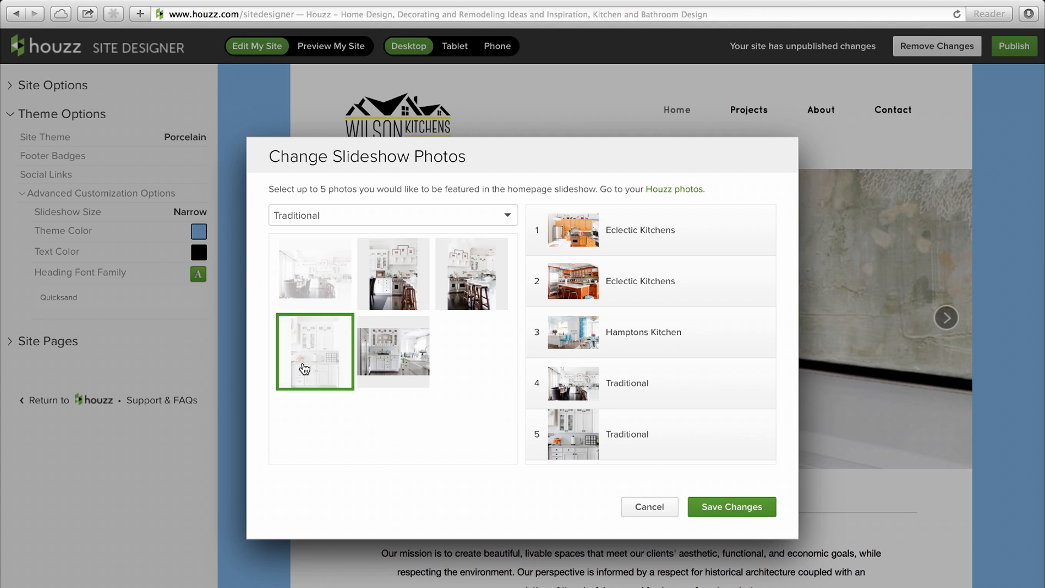
Step: Reorder the slideshow so the Hamptons Kitchen photo comes first and the two Traditional photos swap places, and save the changes
left_click_drag(567, 344, 569, 234)
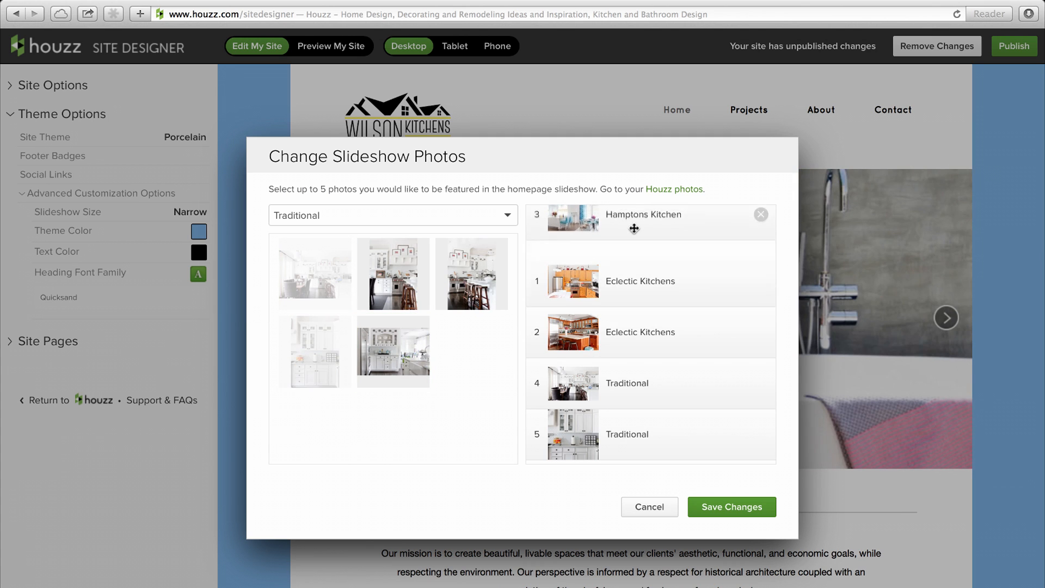
left_click_drag(651, 404, 655, 434)
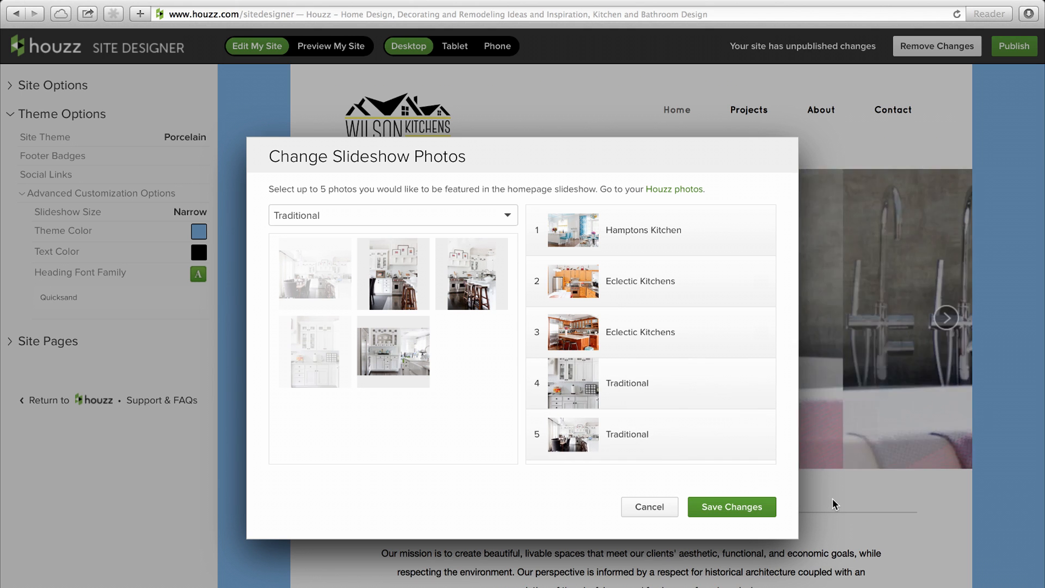
left_click(765, 507)
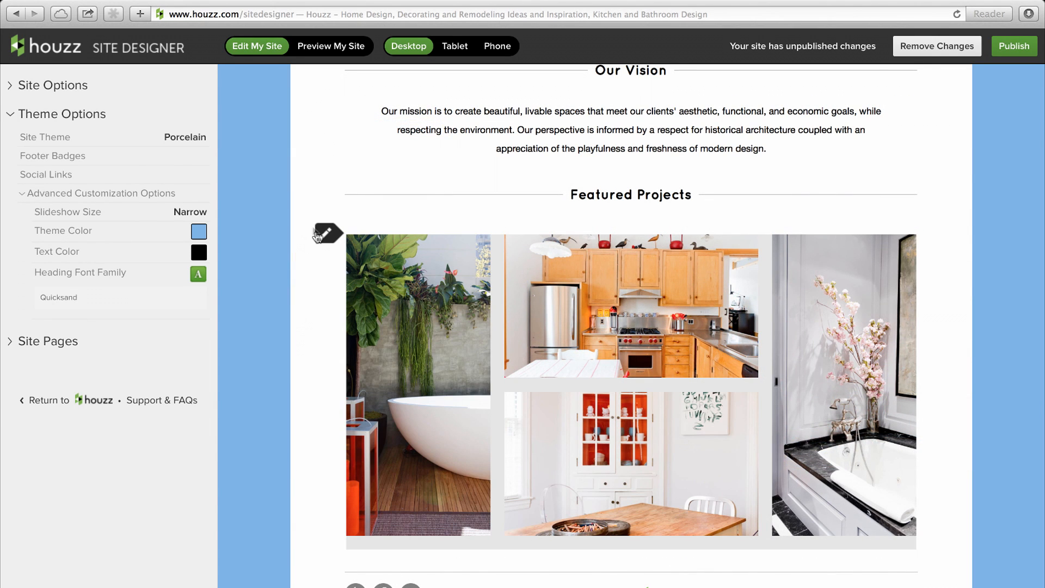
Step: Feature Contemporary Baths, Eclectic Kitchens, Hamptons Baths and Hamptons Kitchen as homepage projects, with Hamptons Kitchen moved to first place, and save
left_click(325, 236)
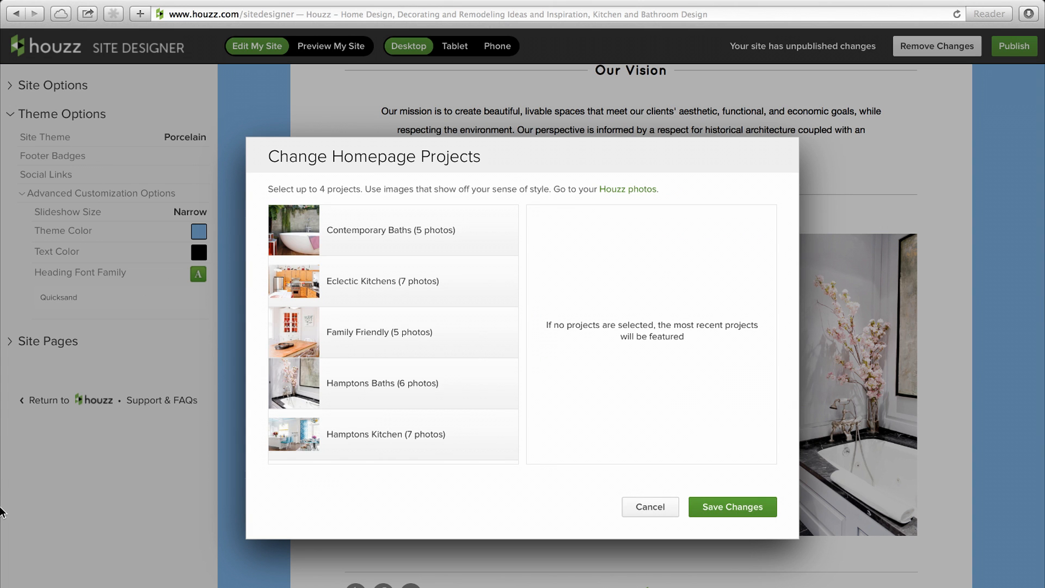
left_click(434, 229)
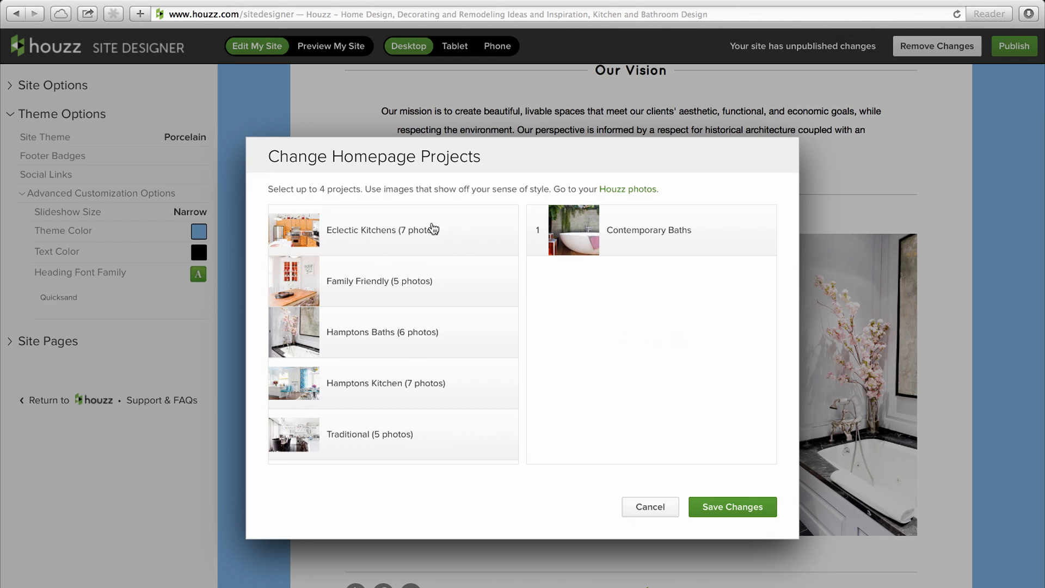
left_click(433, 231)
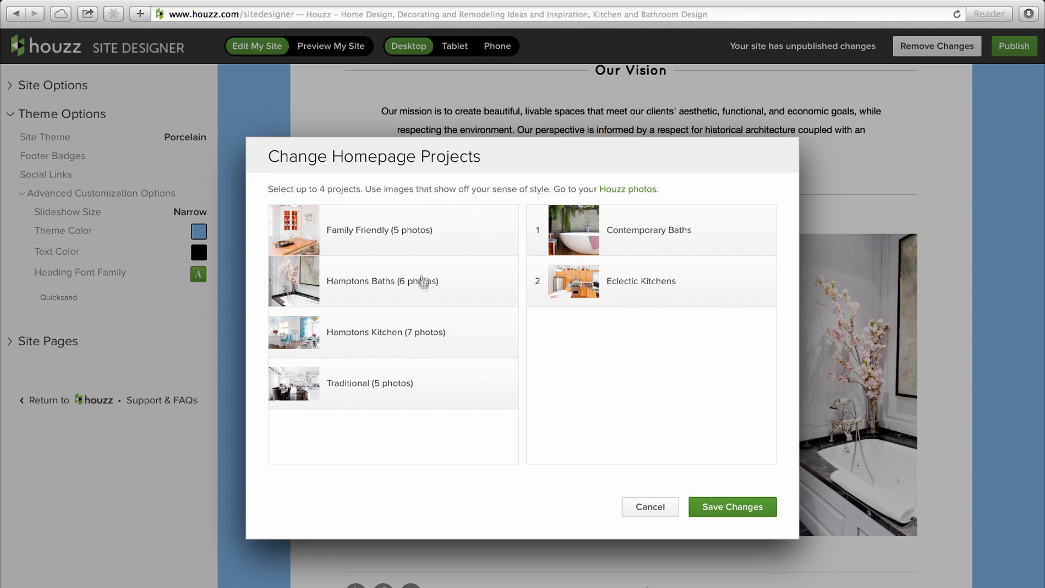
left_click(415, 292)
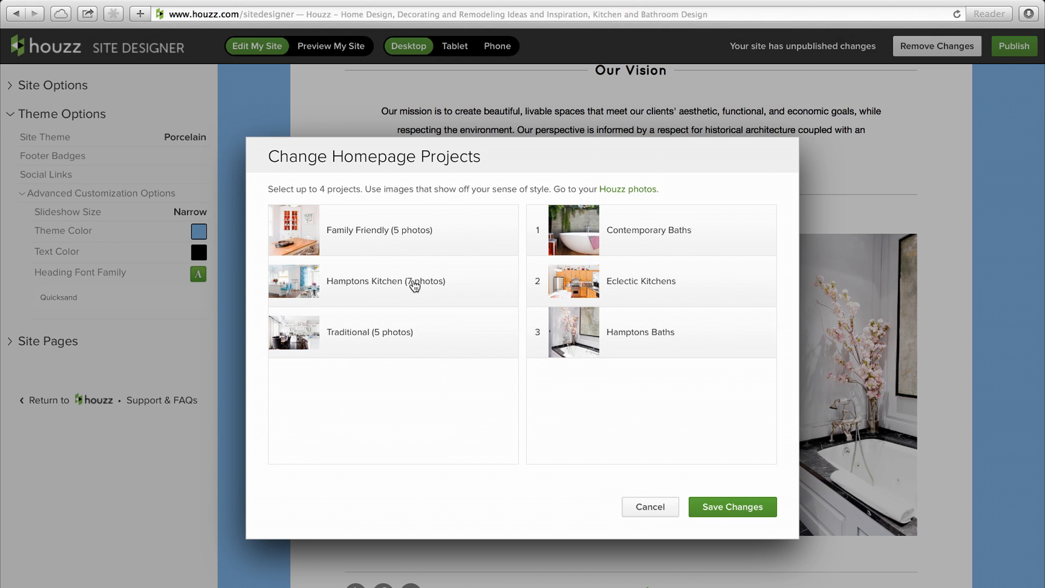
left_click(415, 286)
left_click_drag(656, 381, 659, 224)
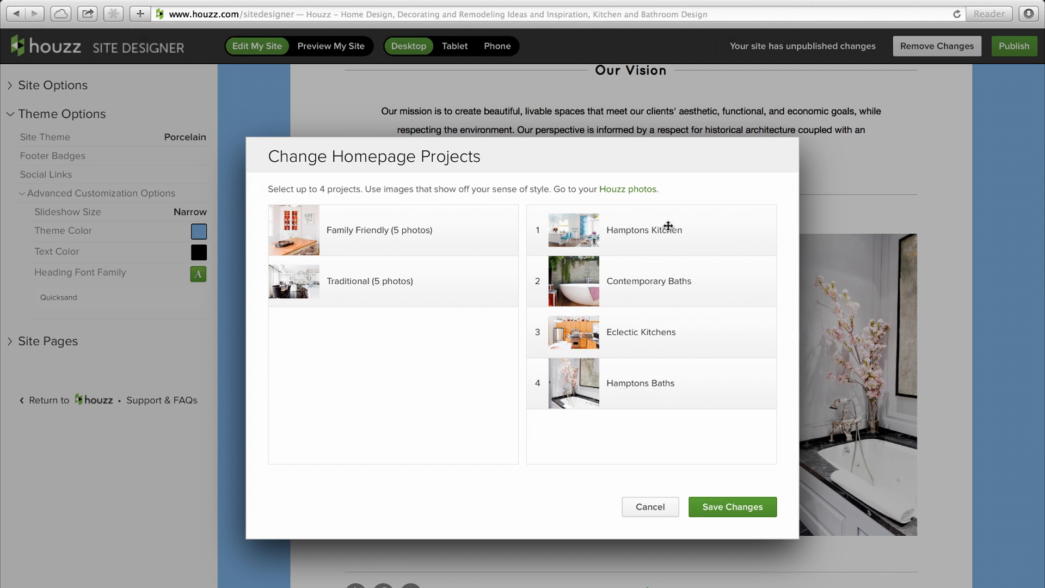
left_click(728, 507)
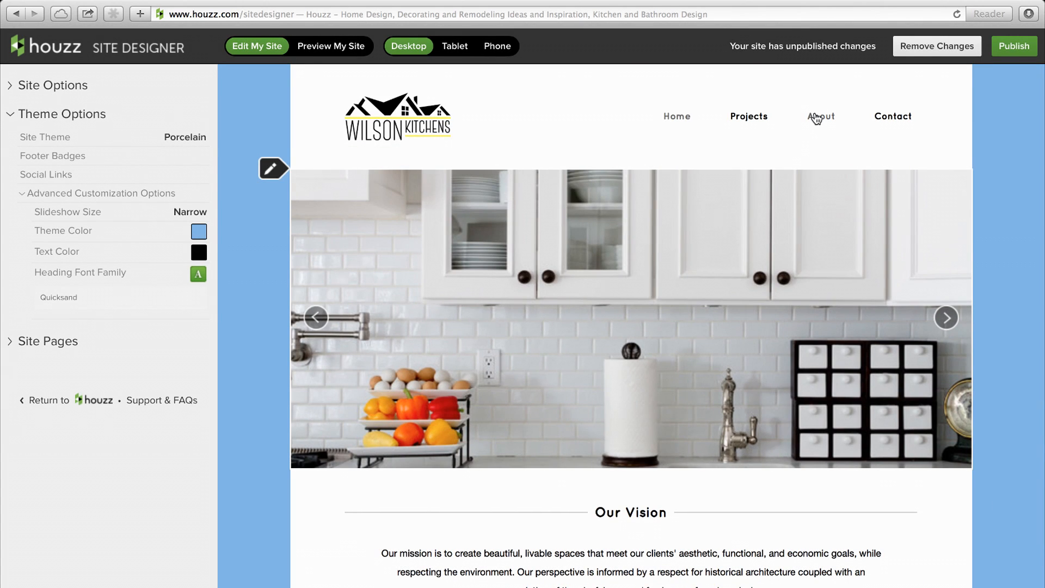
Step: Replace the placeholder message on the About page with "Welcome to Wilson Kitchens" and accept the edit
left_click(816, 119)
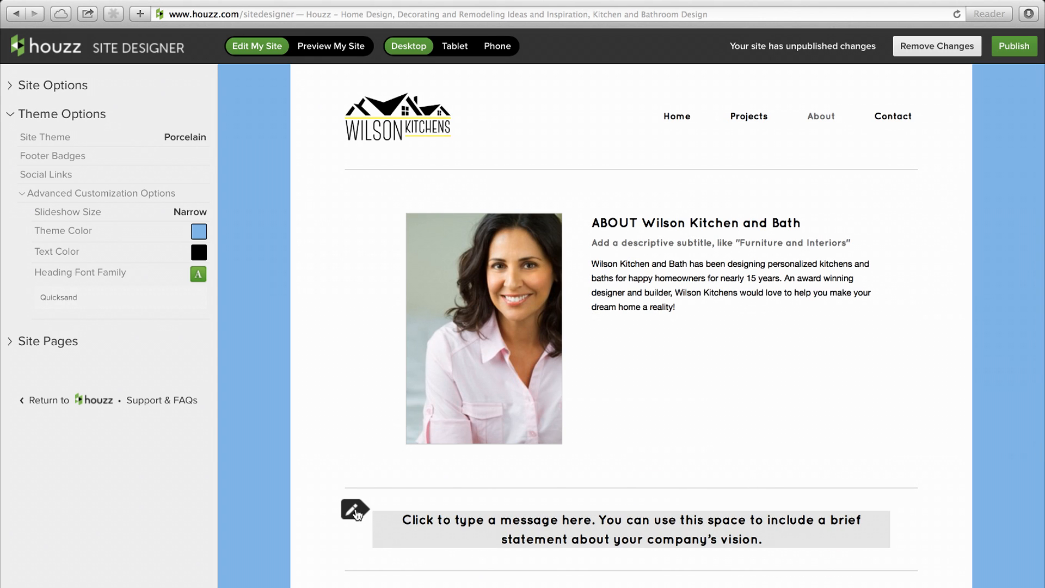
left_click(358, 513)
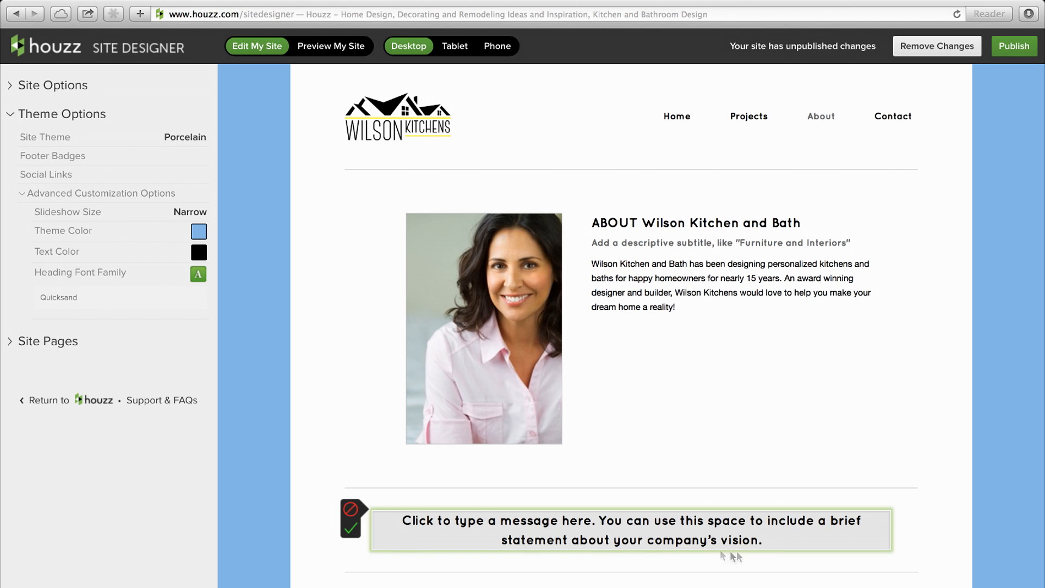
left_click_drag(777, 539, 402, 519)
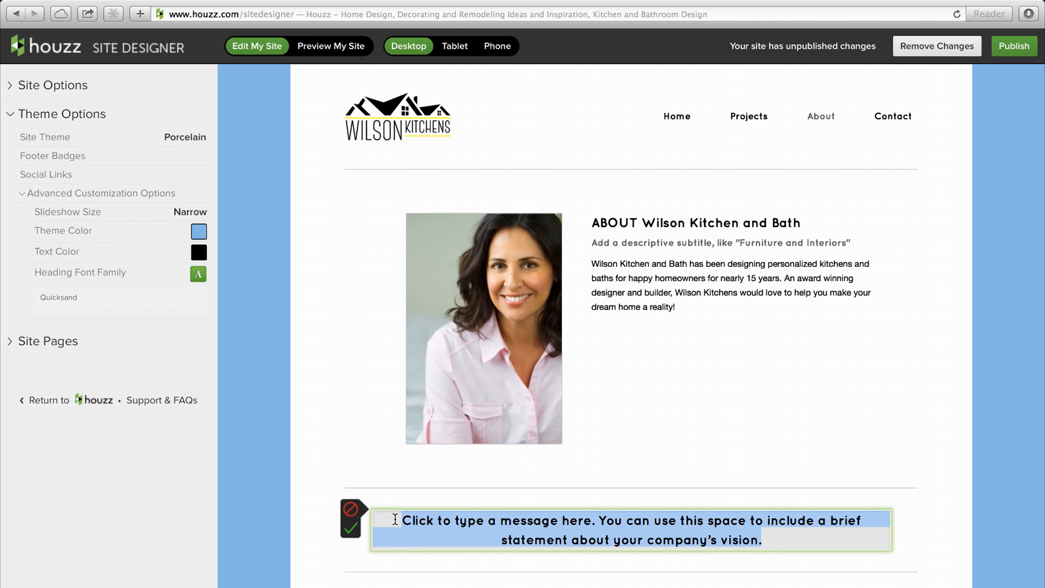
key("BackSpace")
type("Welcome")
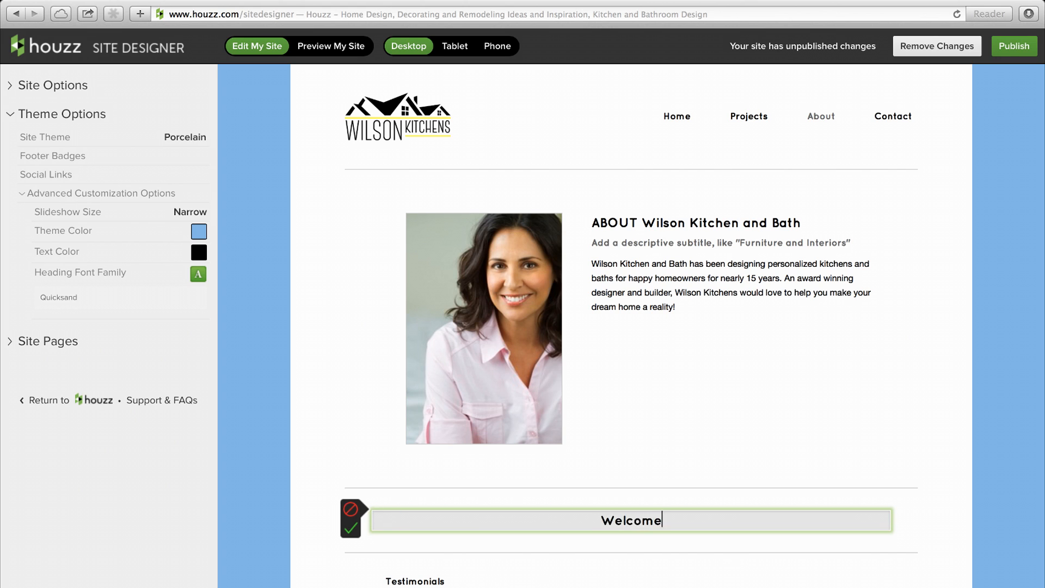
type(" to Wilson K")
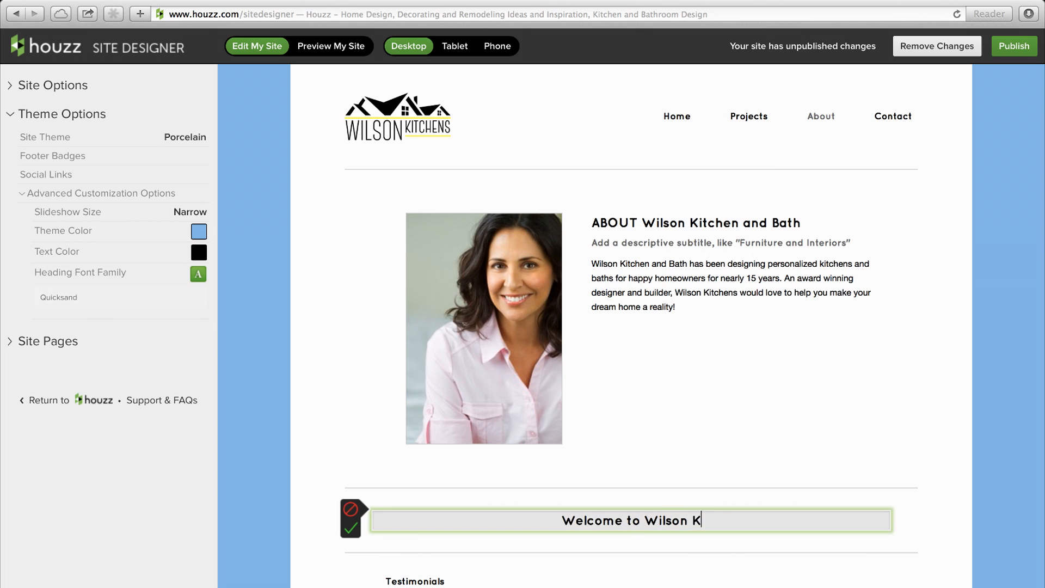
type("itchens")
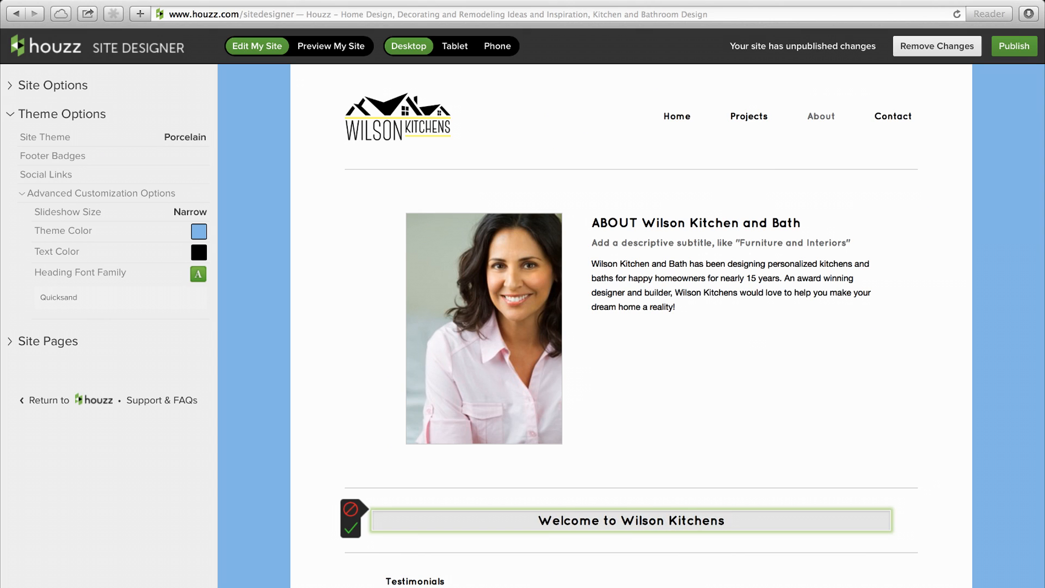
left_click(350, 531)
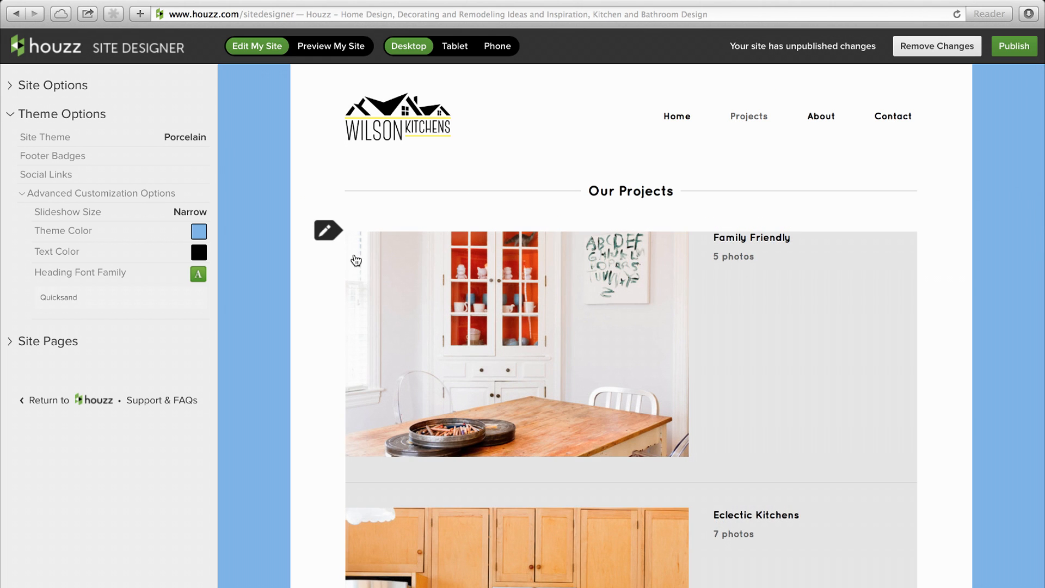
Step: Reorder the featured projects on the Projects page, moving Hamptons Baths further down the list, and save the changes
left_click(325, 231)
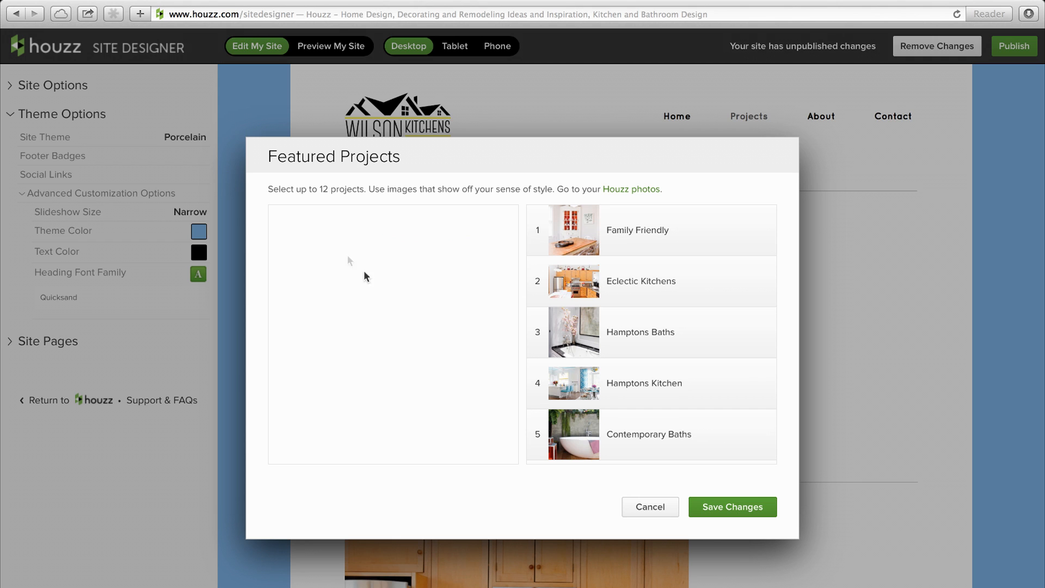
left_click_drag(691, 332, 695, 427)
left_click_drag(709, 378, 714, 344)
left_click(744, 501)
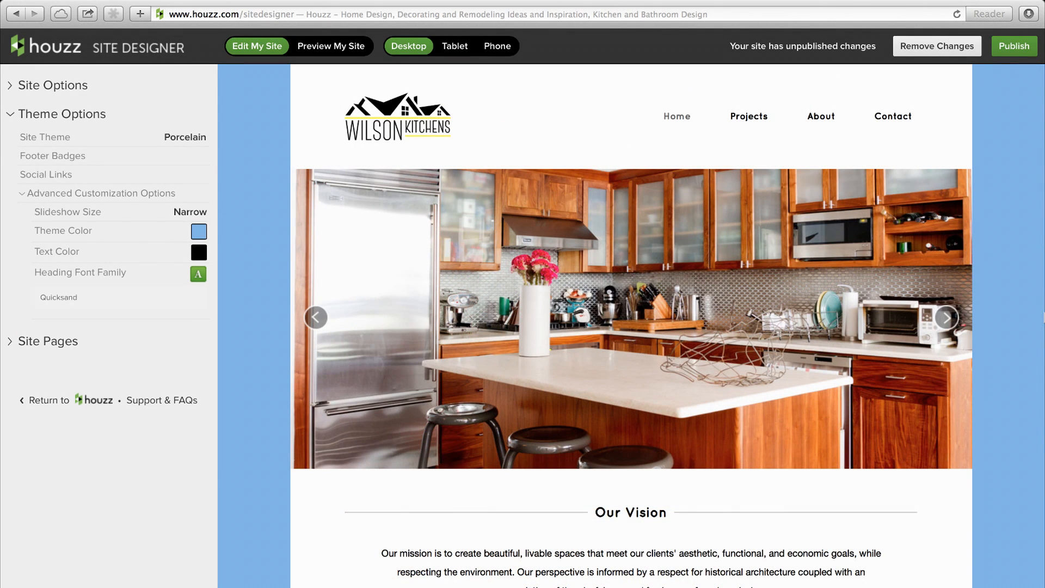
Step: Preview the site in desktop, tablet and phone layouts, and look through the phone version of the home page down to its footer
left_click(338, 46)
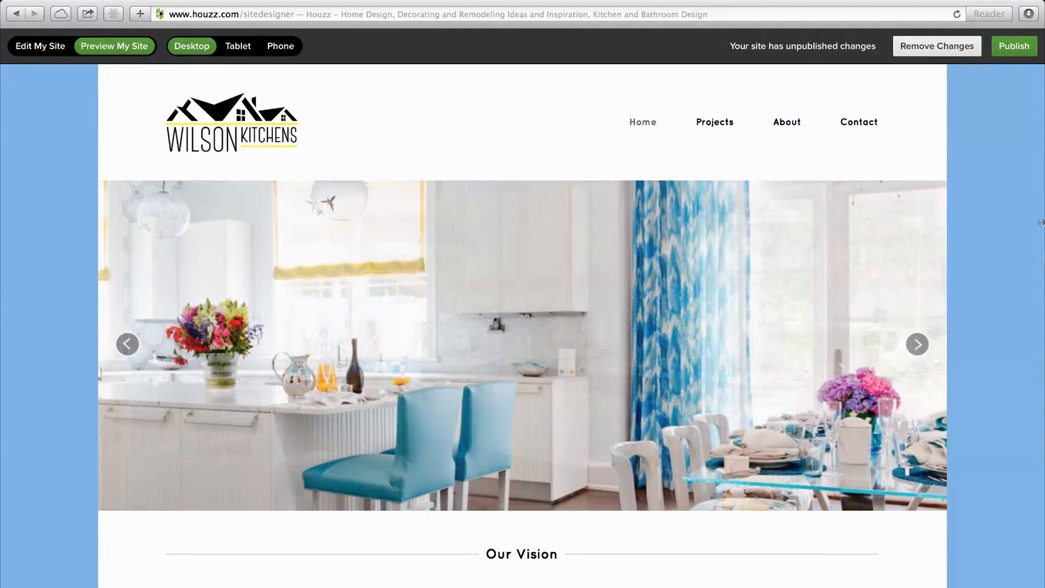
left_click(244, 48)
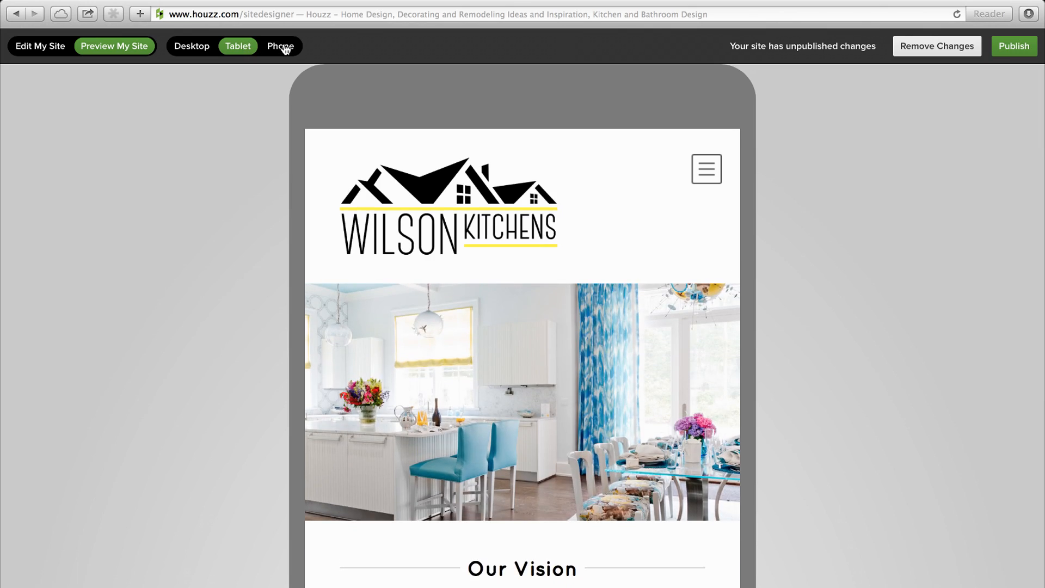
left_click(280, 47)
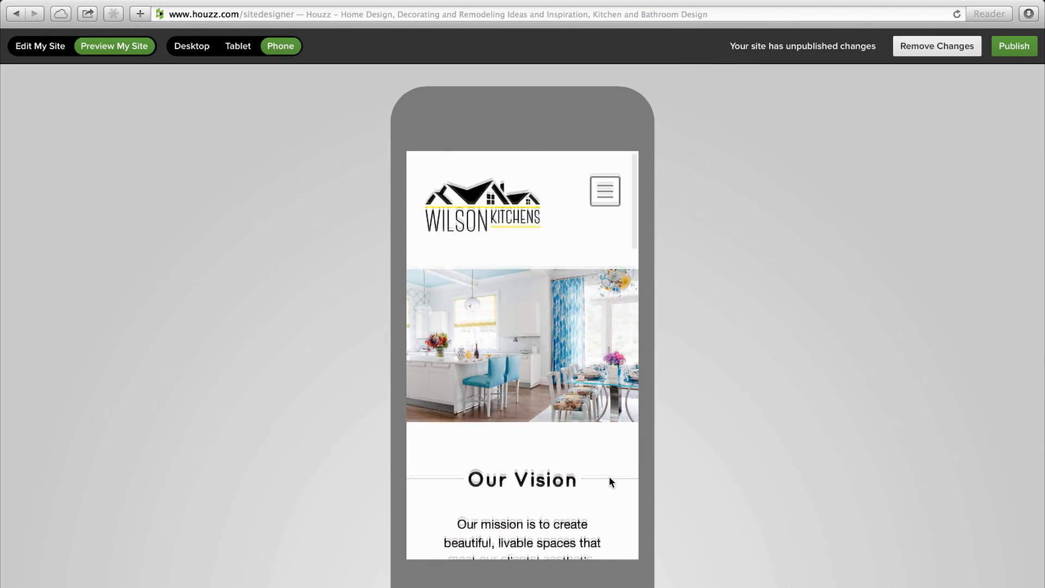
scroll(609, 477, "down", 12)
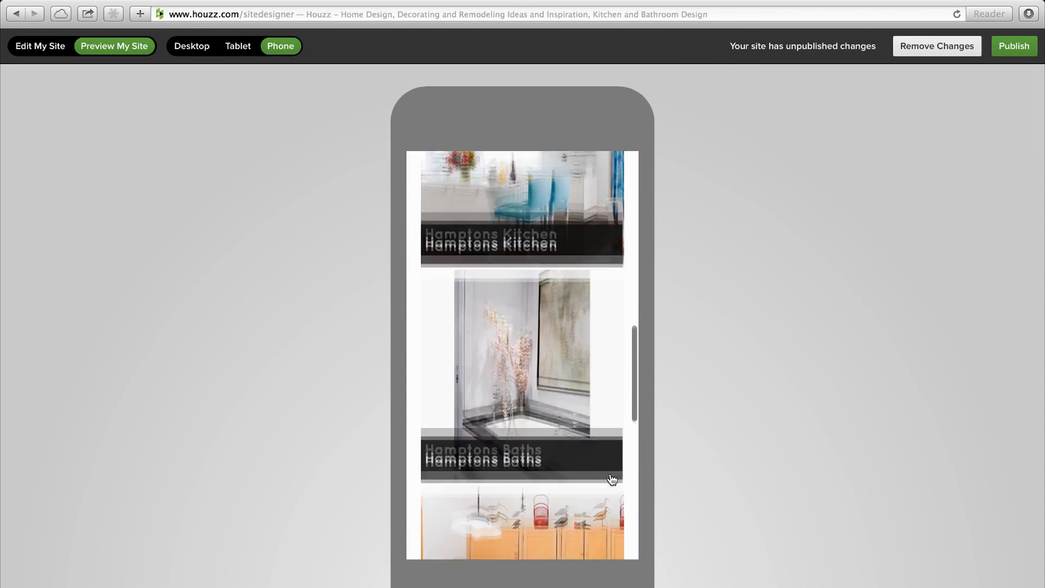
scroll(612, 479, "down", 10)
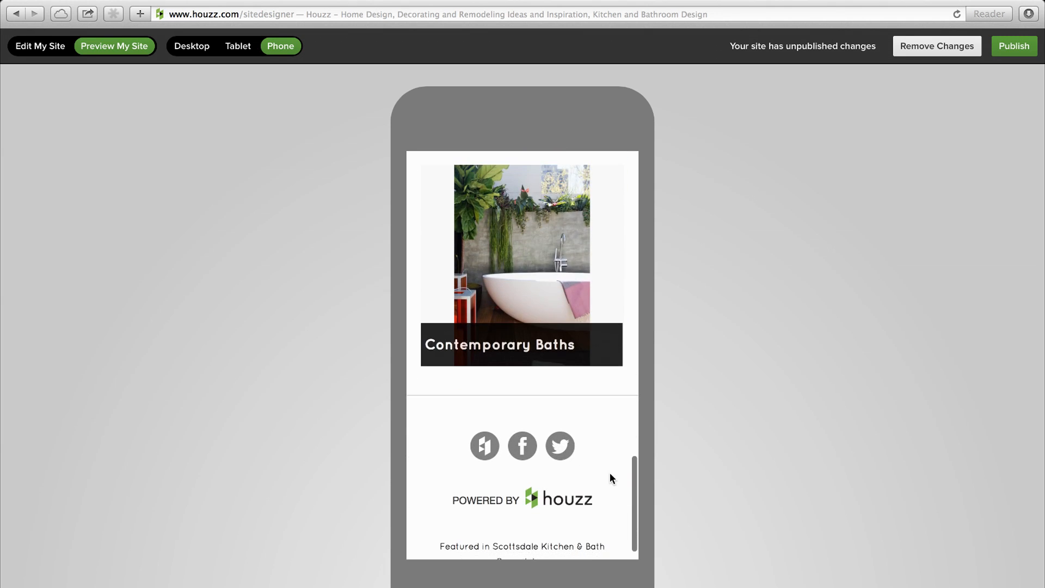
scroll(609, 478, "down", 2)
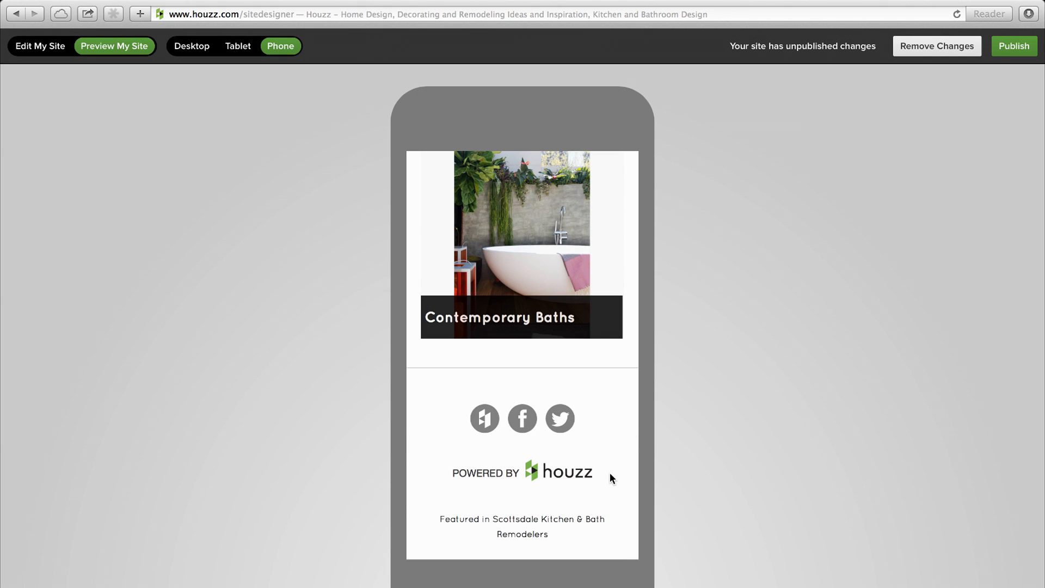
Step: Return to the tablet preview and open the site's navigation menu at the head of the home page
left_click(238, 46)
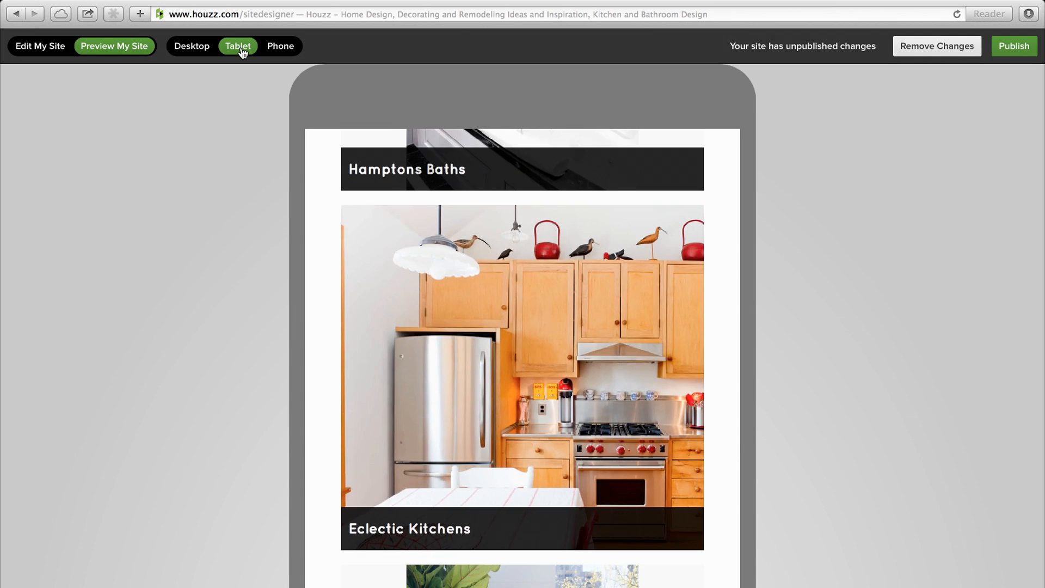
scroll(332, 188, "up", 20)
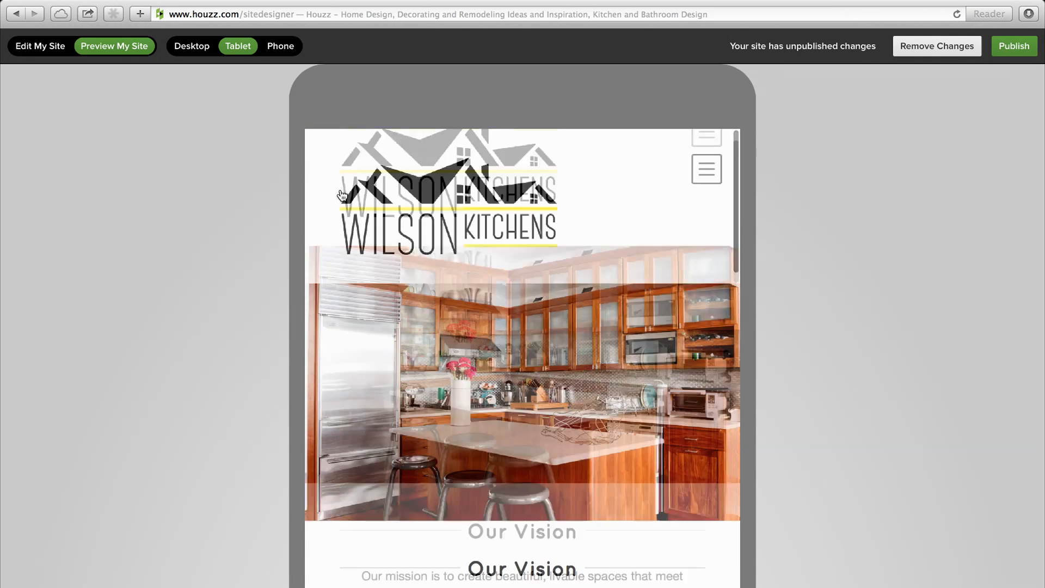
left_click(705, 169)
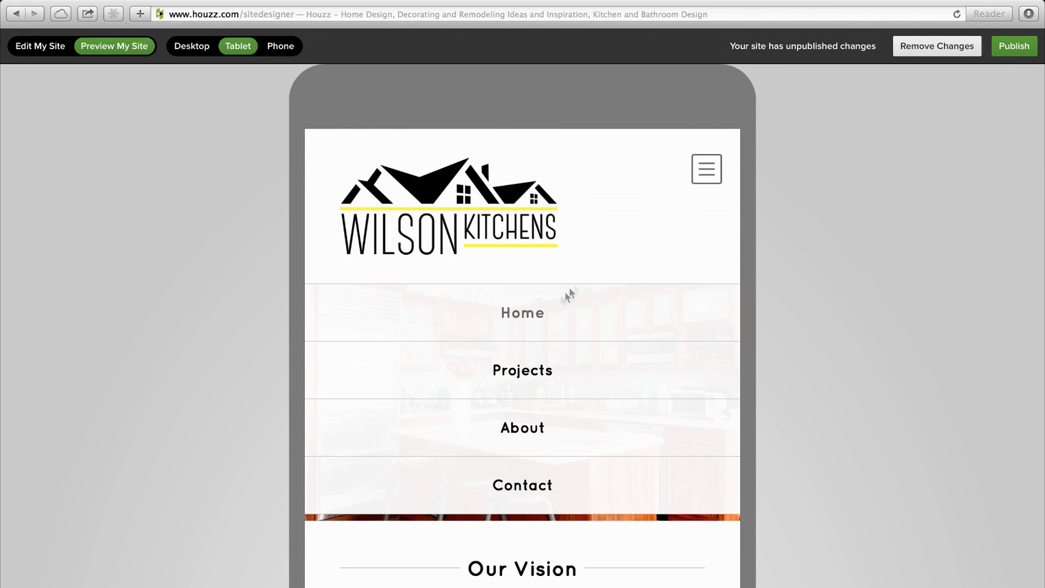
Step: Go to the home page from the tablet preview's navigation, and try to publish the site at the address wilsonkandb.houzz.com
left_click(535, 315)
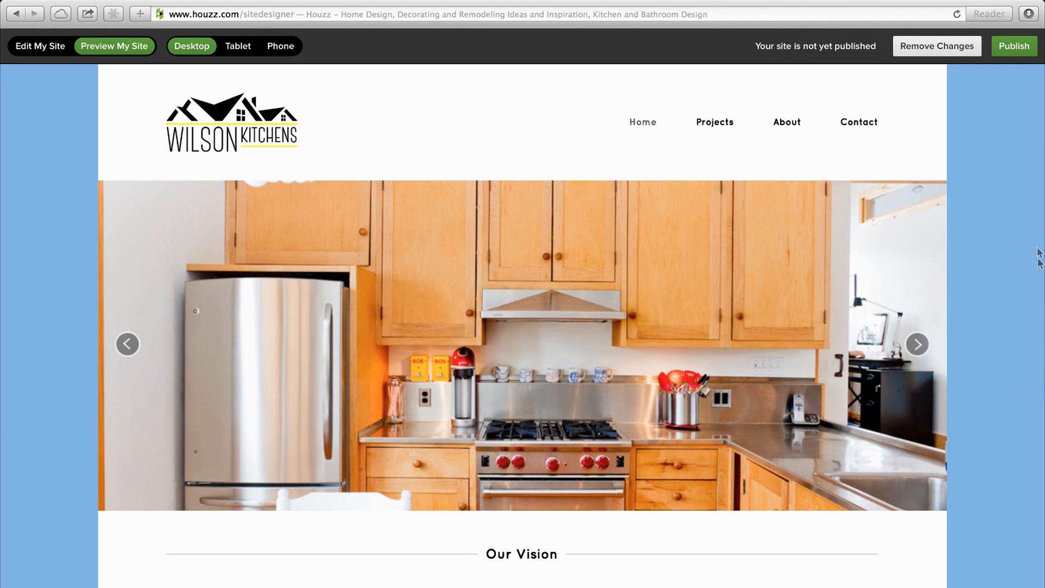
left_click(1008, 48)
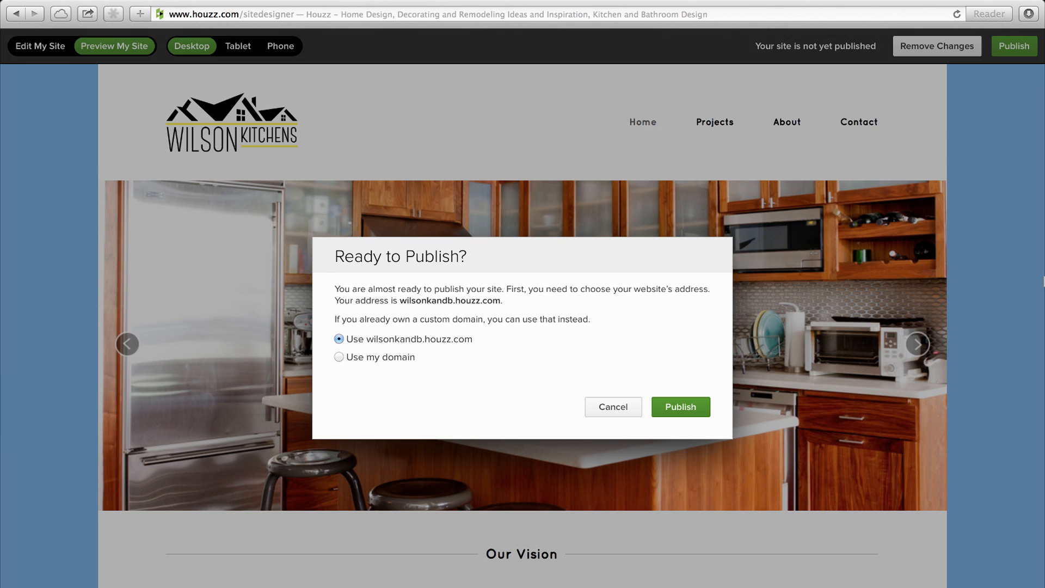
left_click(681, 408)
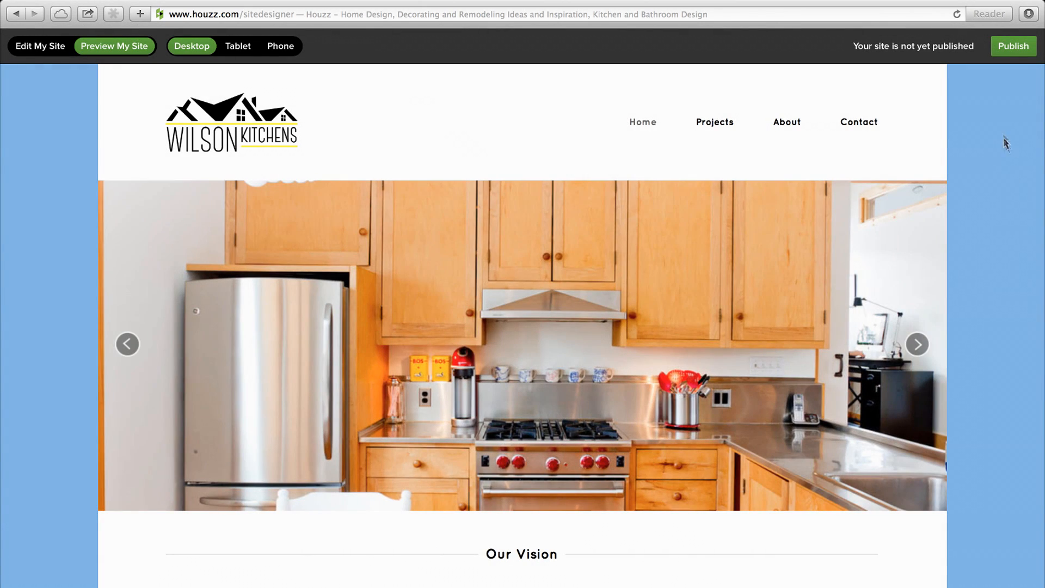
left_click(1007, 52)
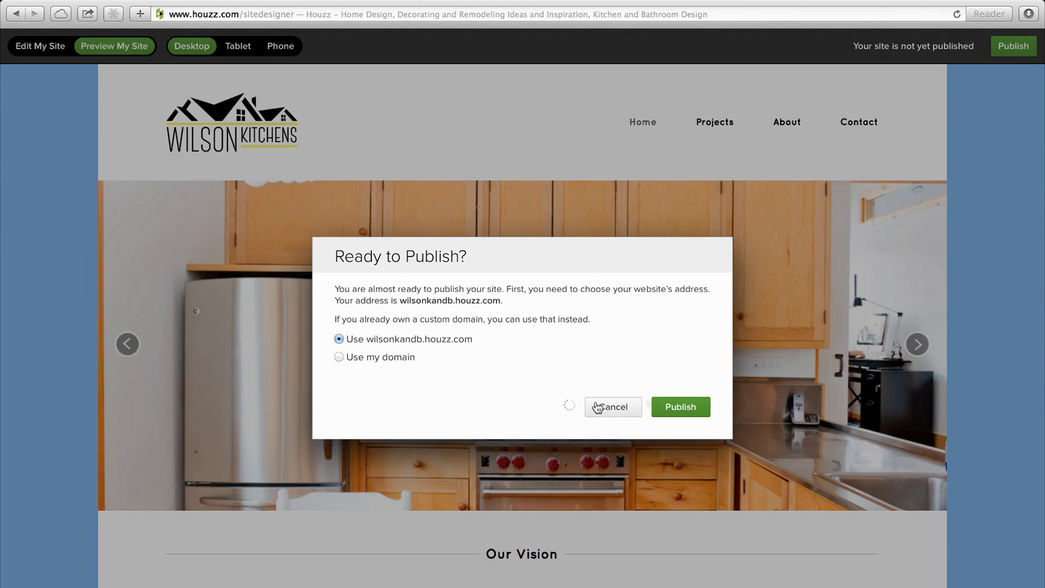
left_click(339, 357)
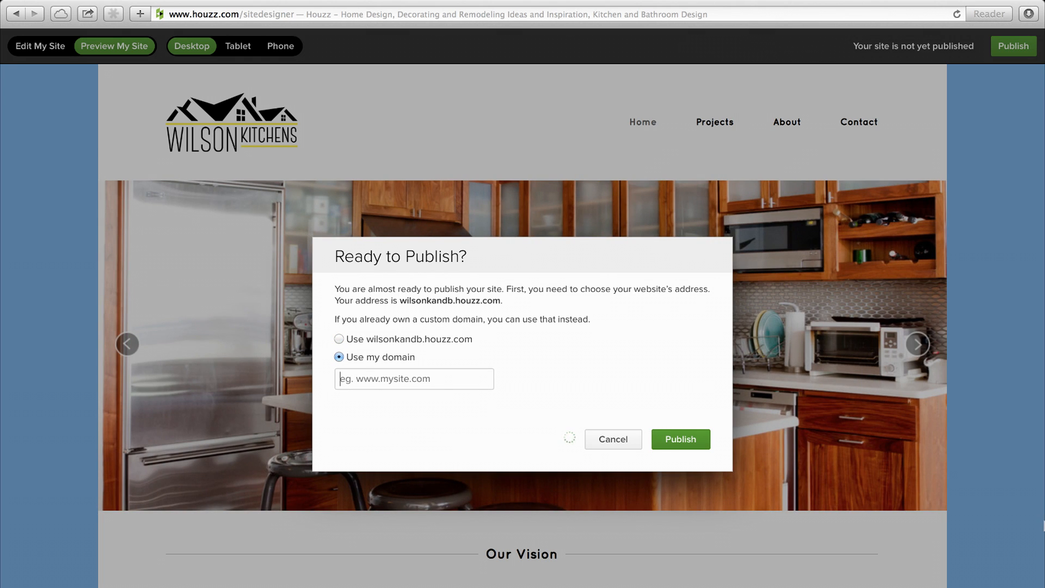
type("www.wilsonkandb.com")
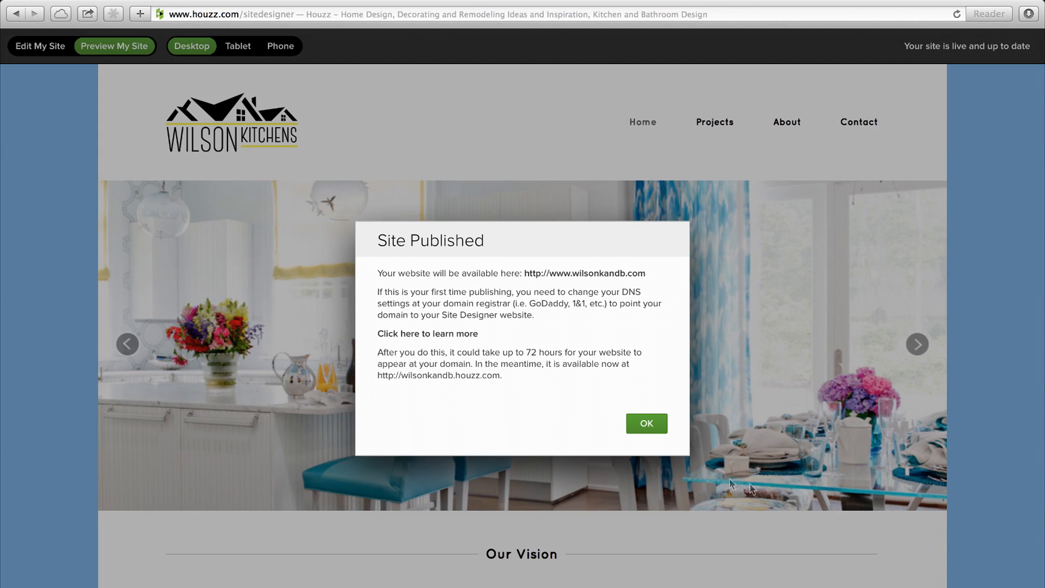
left_click(657, 429)
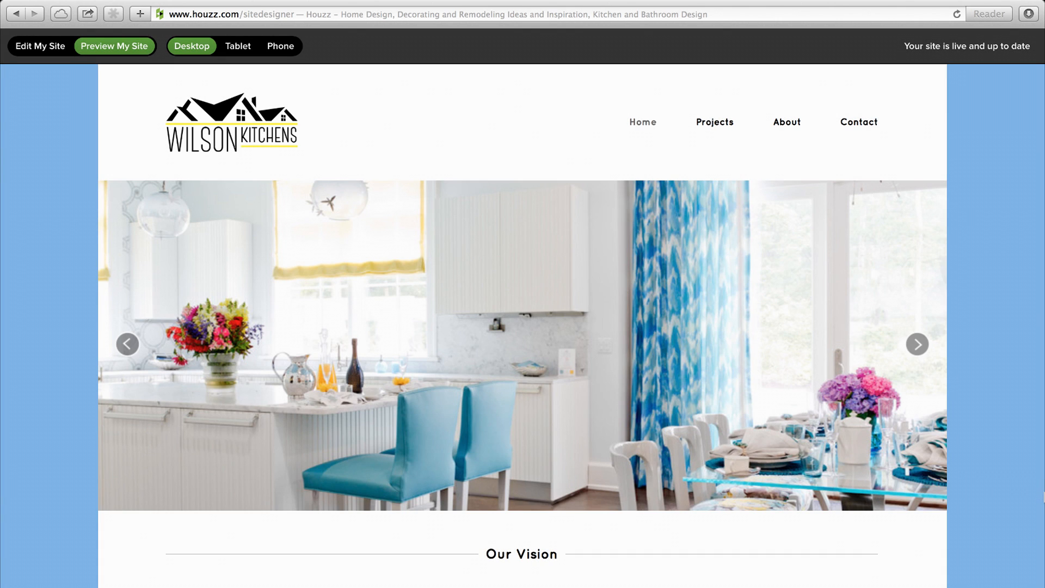